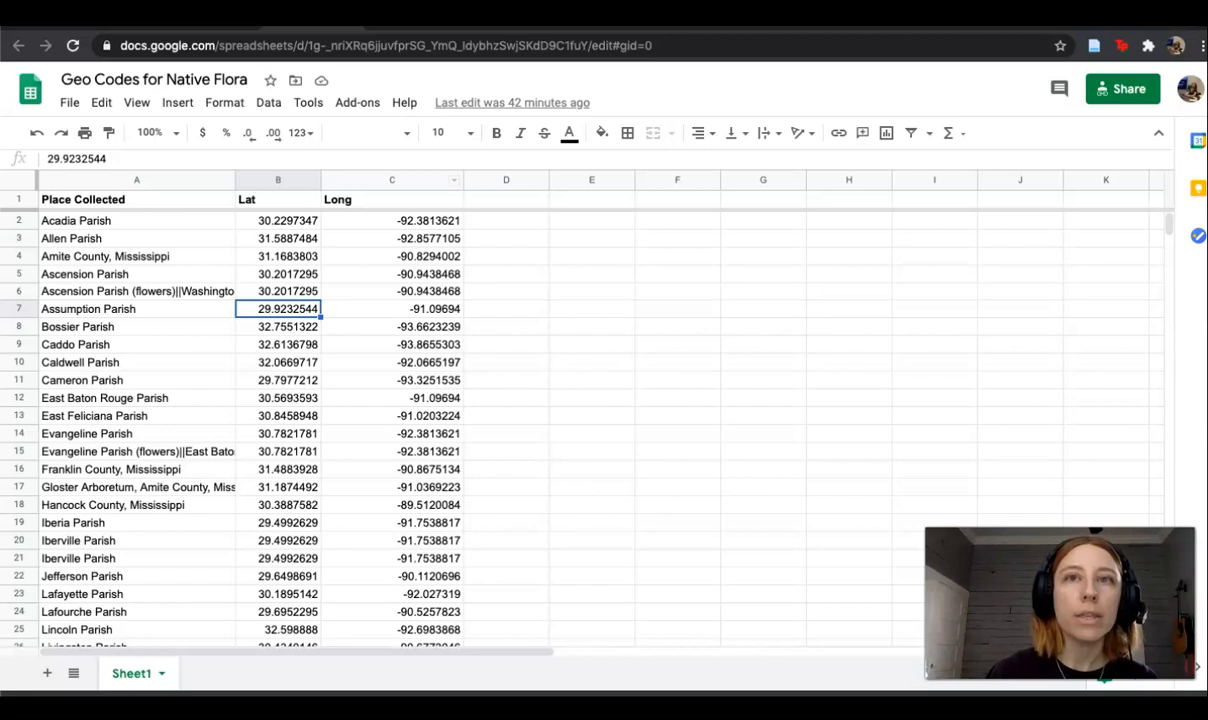
# Switch to the Louisiana Digital Library results, open the Spider Lily record and review its description and place tag.
pyautogui.click(430, 20)
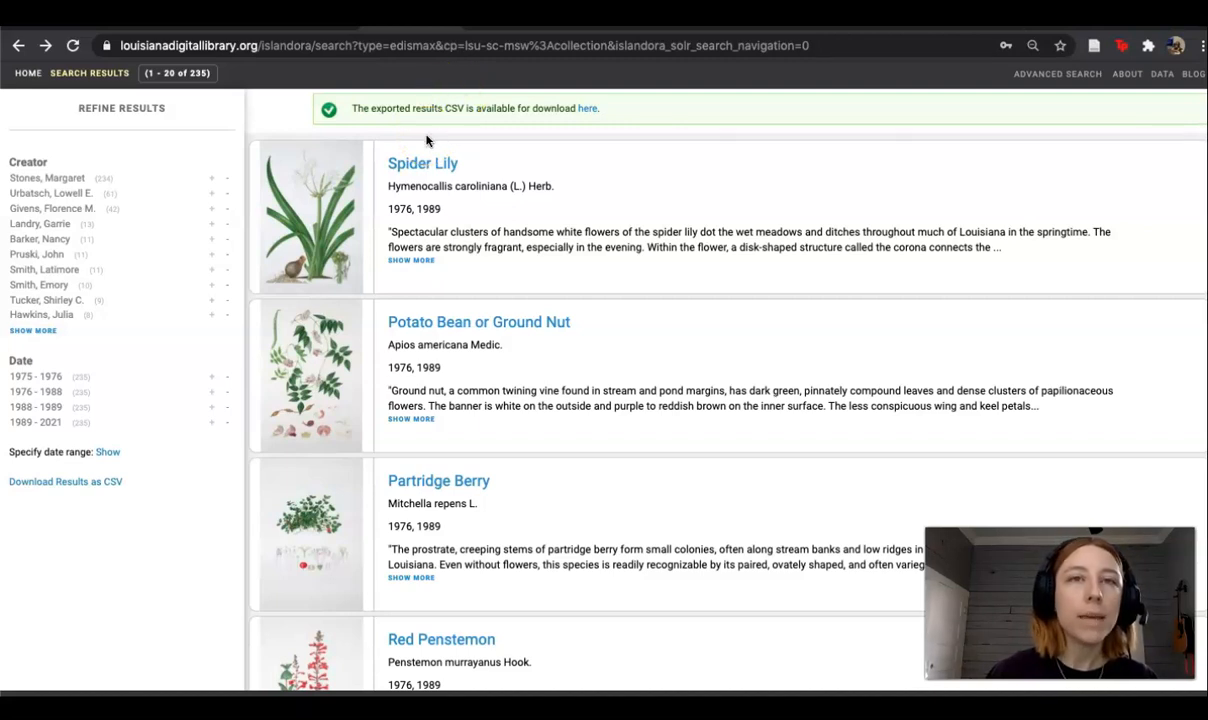
pyautogui.click(333, 216)
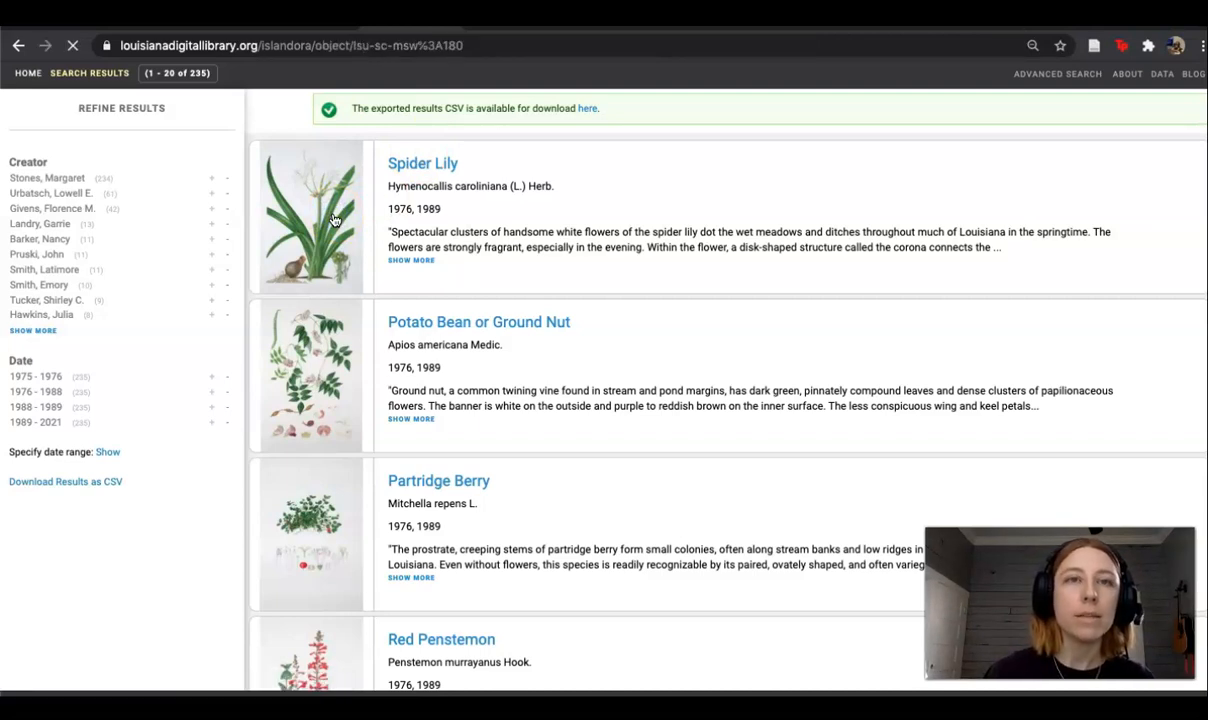
pyautogui.scroll(-5, 645, 375)
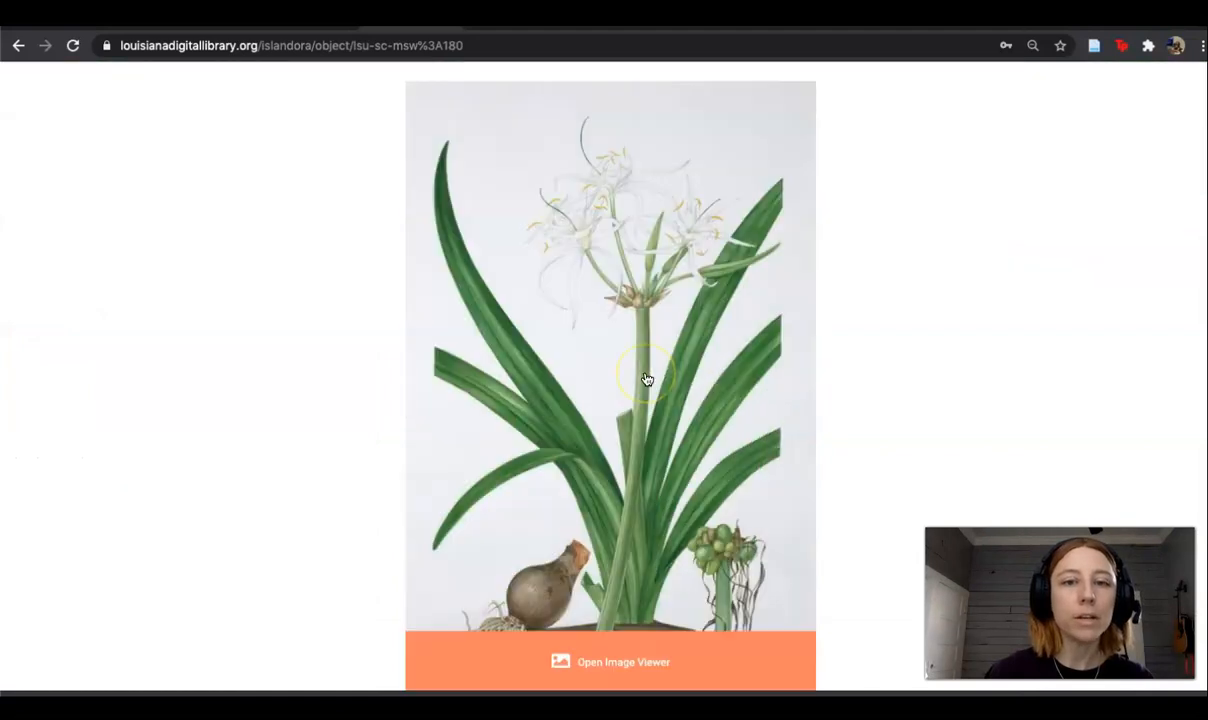
pyautogui.scroll(-1, 645, 378)
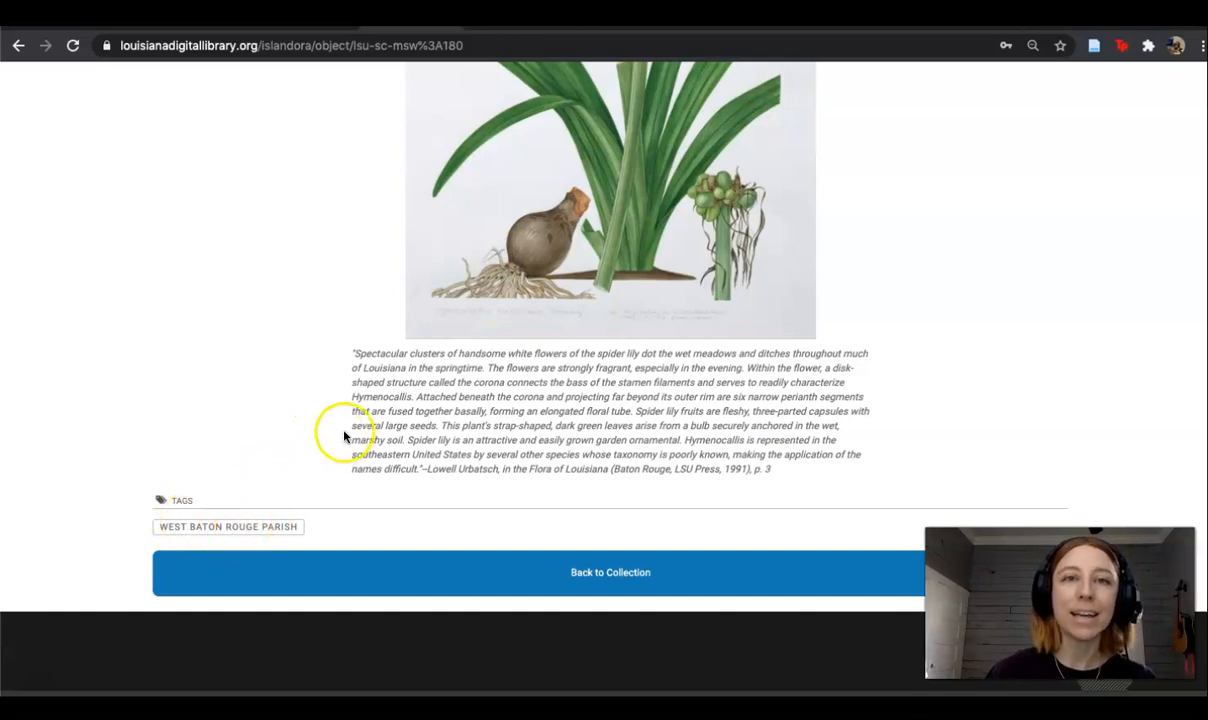
pyautogui.scroll(3, 404, 332)
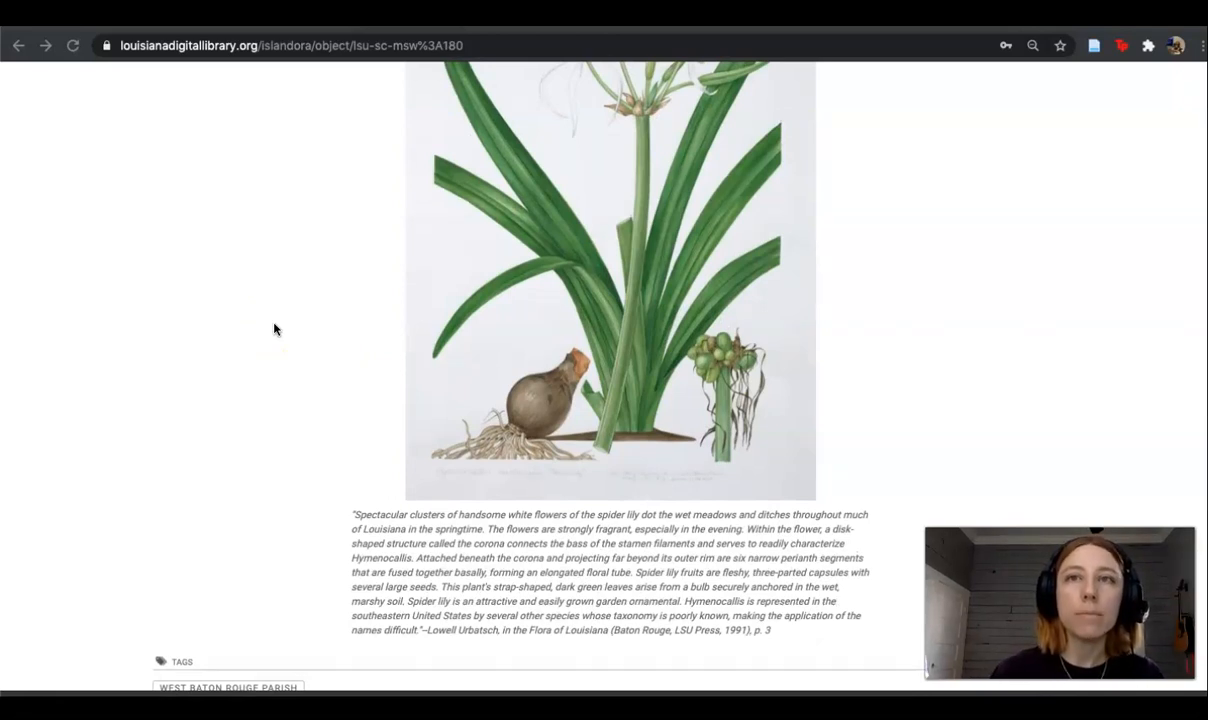
pyautogui.click(143, 318)
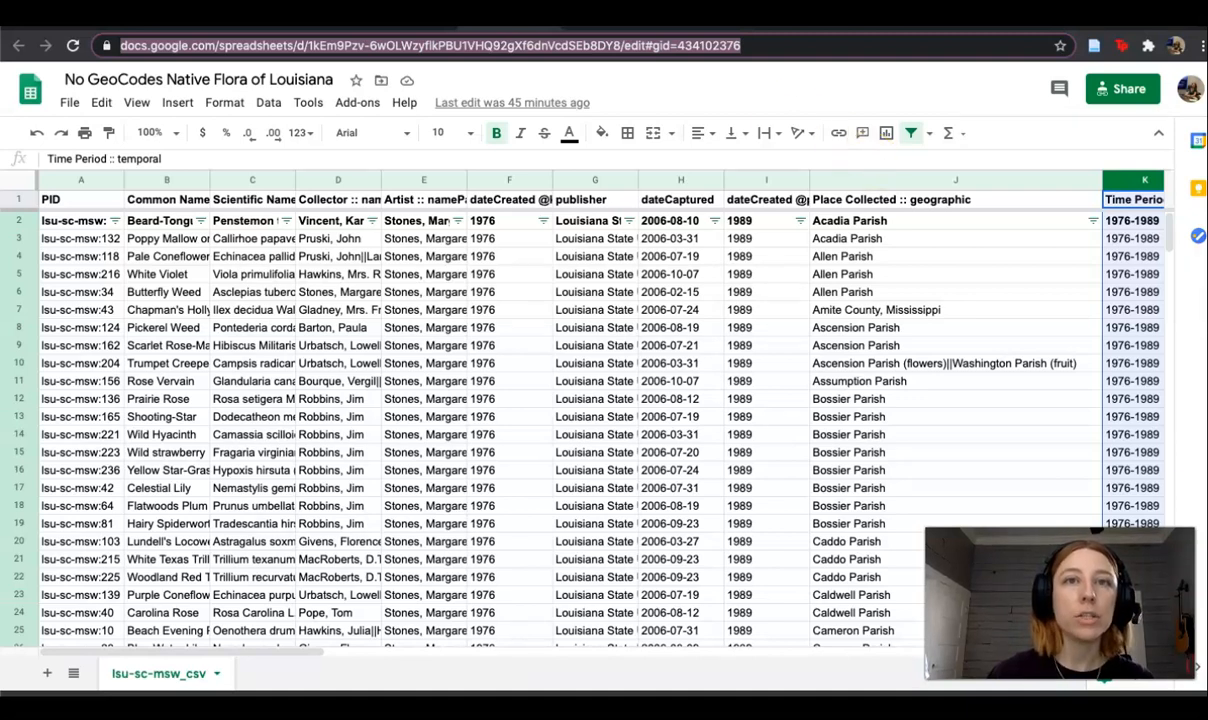
# Sort the sheet A → Z by the Place Collected :: geographic column.
pyautogui.click(1087, 180)
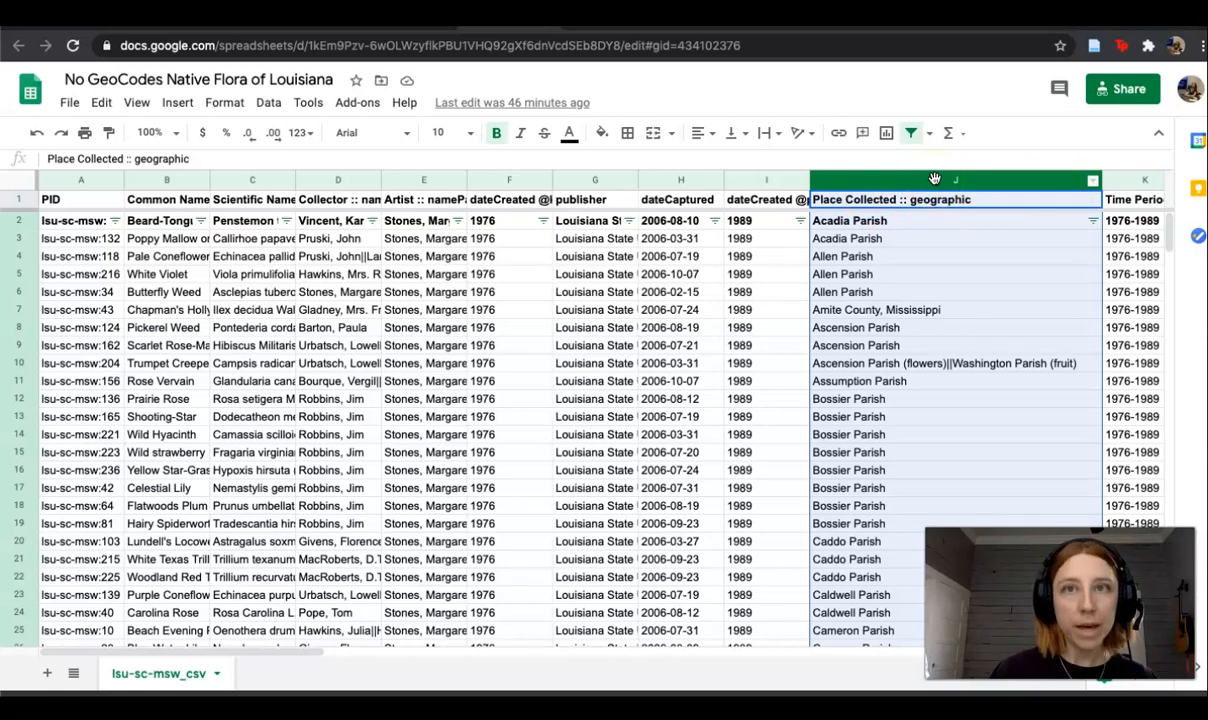
pyautogui.click(1093, 183)
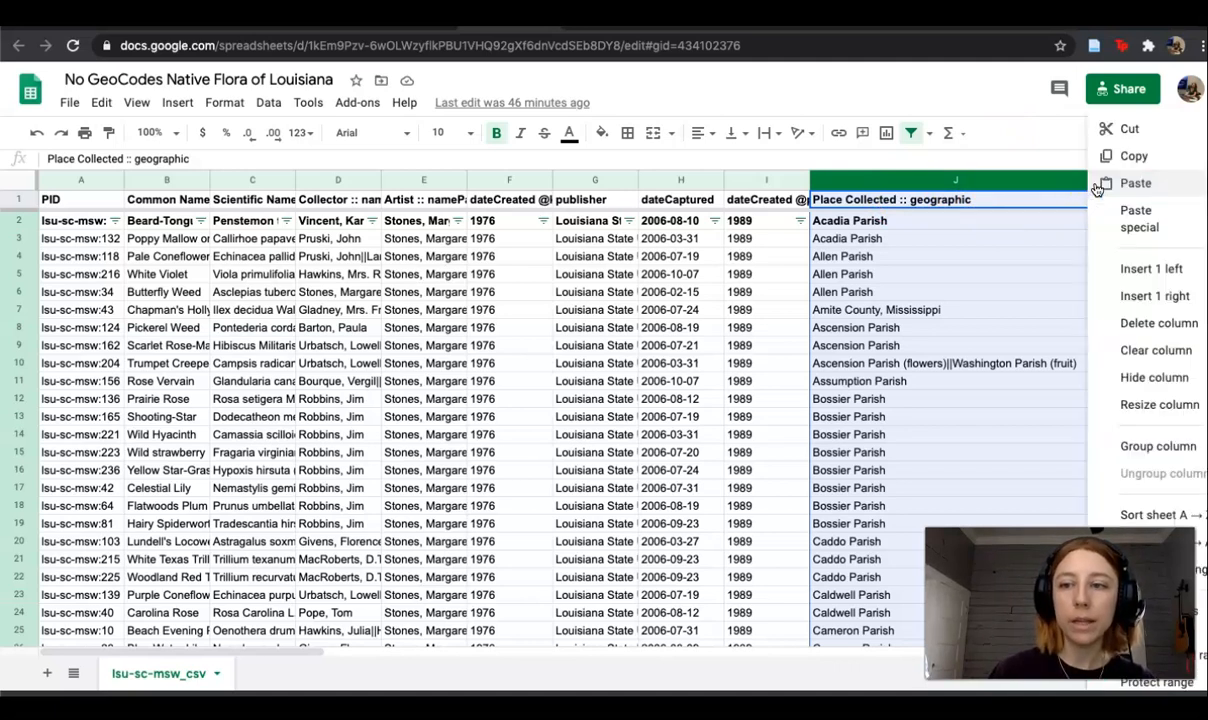
pyautogui.click(1140, 515)
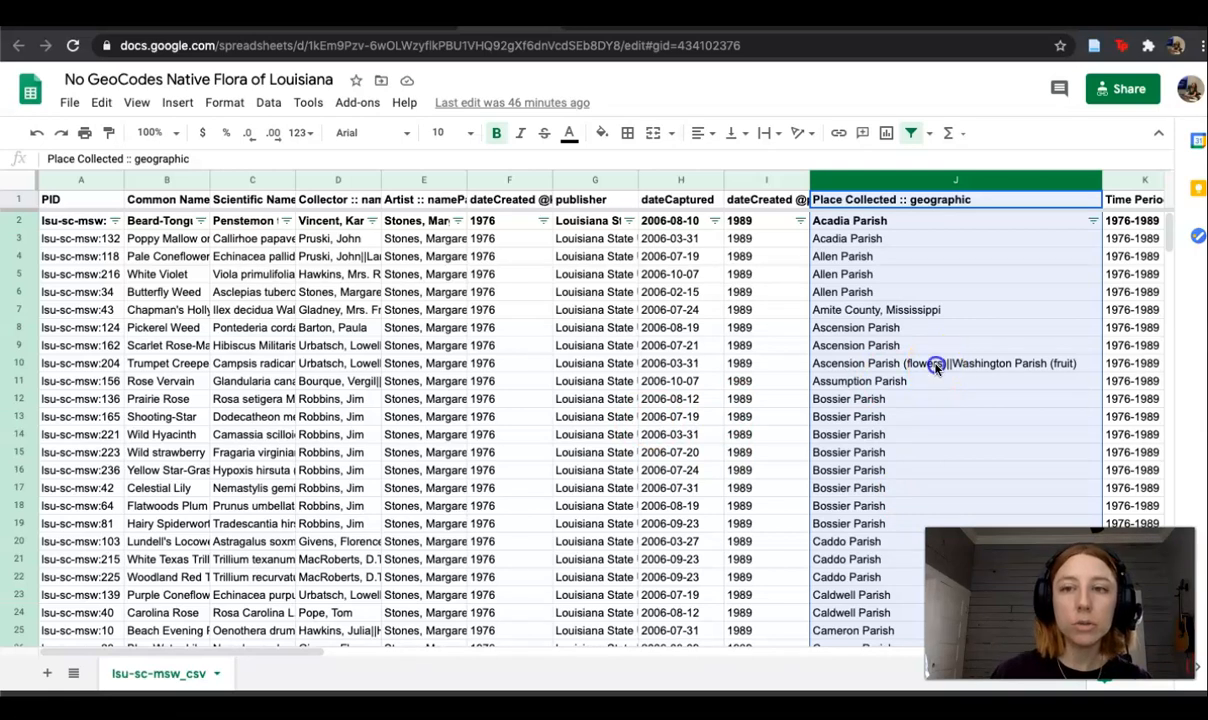
# Review the Place Collected column for entries that list multiple places or are marked N/A.
pyautogui.click(867, 371)
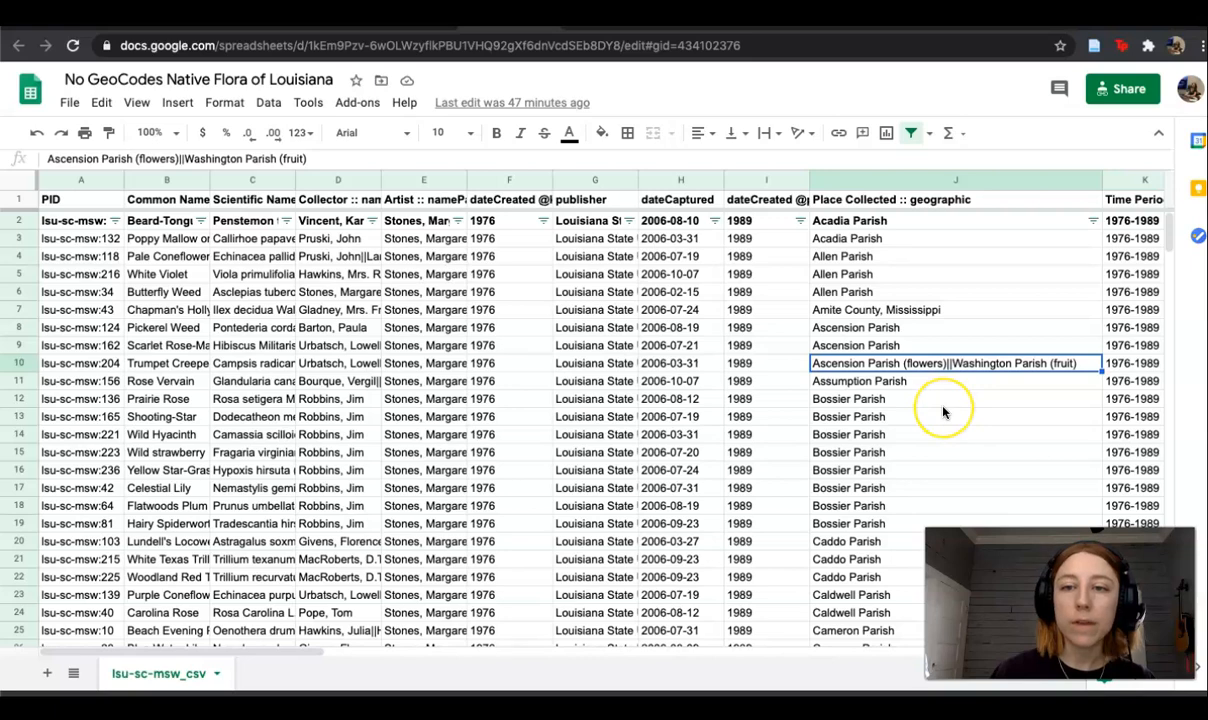
pyautogui.scroll(-5, 943, 411)
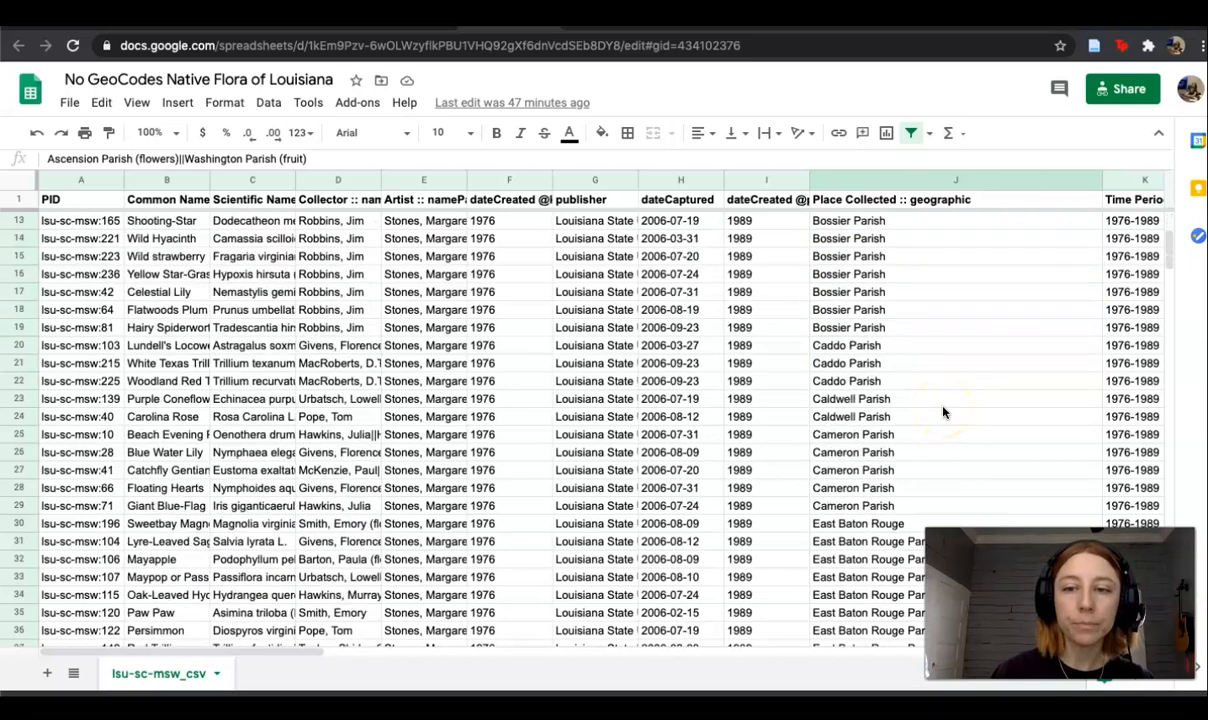
pyautogui.scroll(-20, 943, 411)
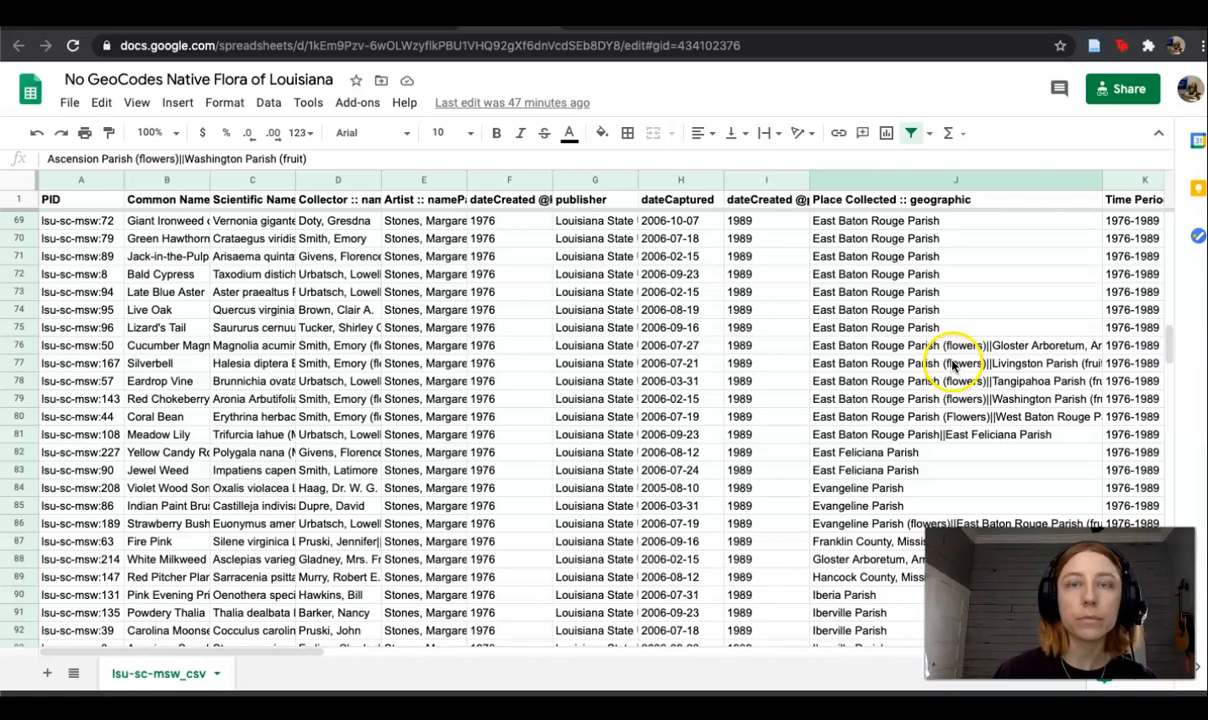
pyautogui.scroll(-2, 800, 404)
pyautogui.scroll(-8, 806, 405)
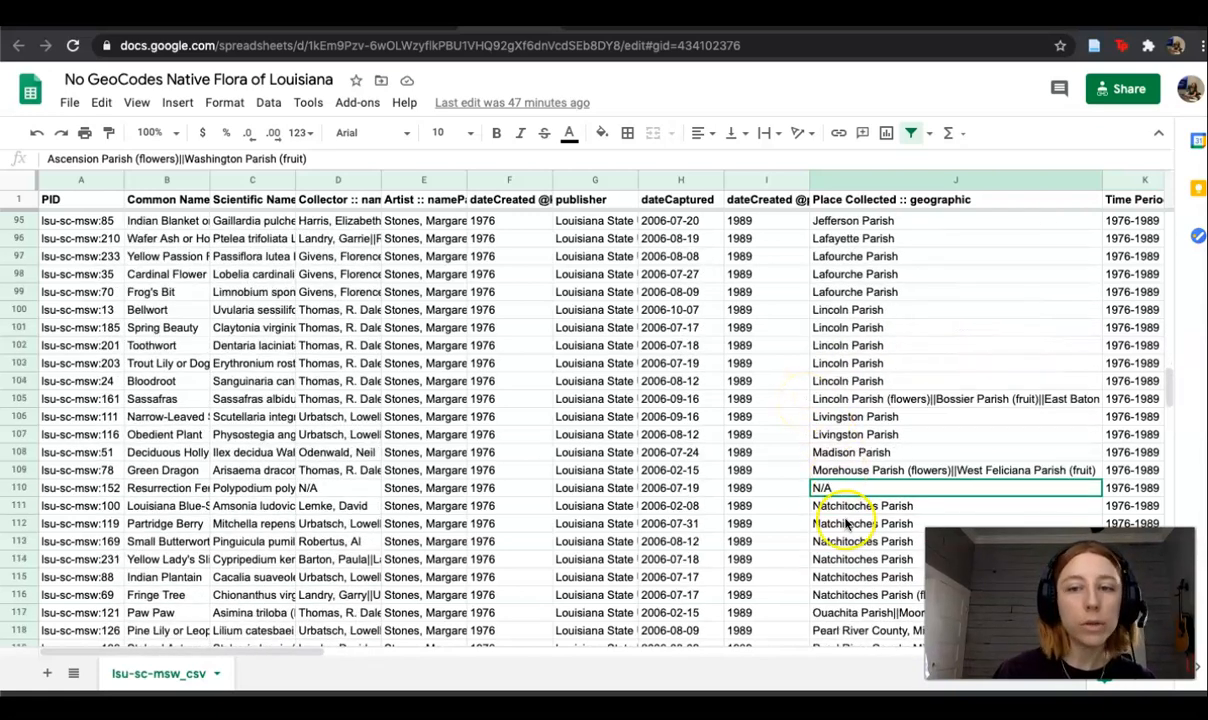
pyautogui.click(782, 487)
pyautogui.click(840, 488)
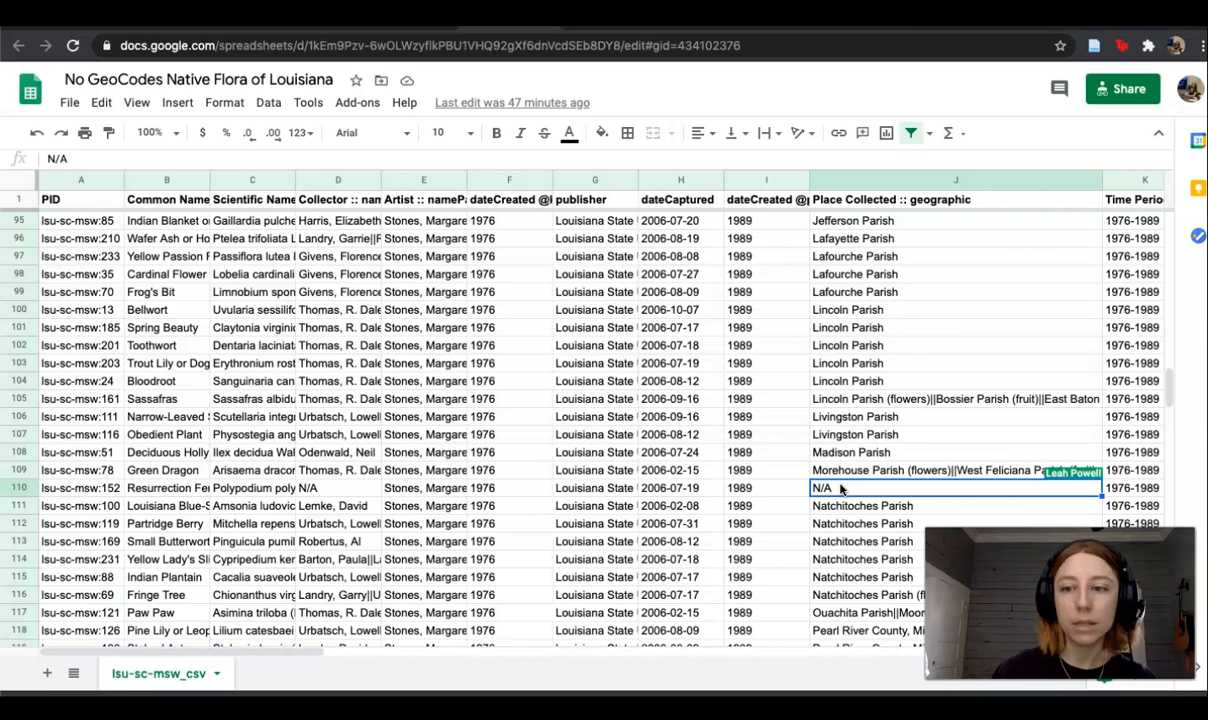
# Open Strawberry Bush's Place Collected entry for editing and highlight the text following Evangeline Parish.
pyautogui.click(845, 436)
pyautogui.scroll(2, 845, 436)
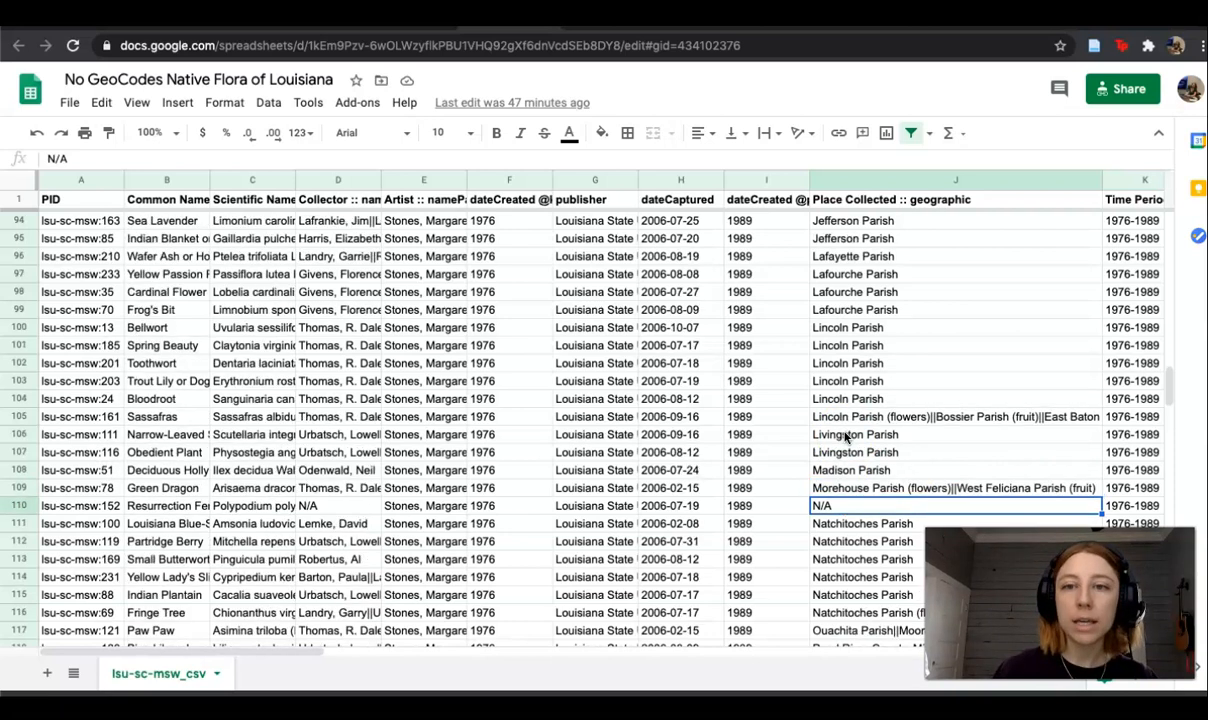
pyautogui.scroll(1, 845, 436)
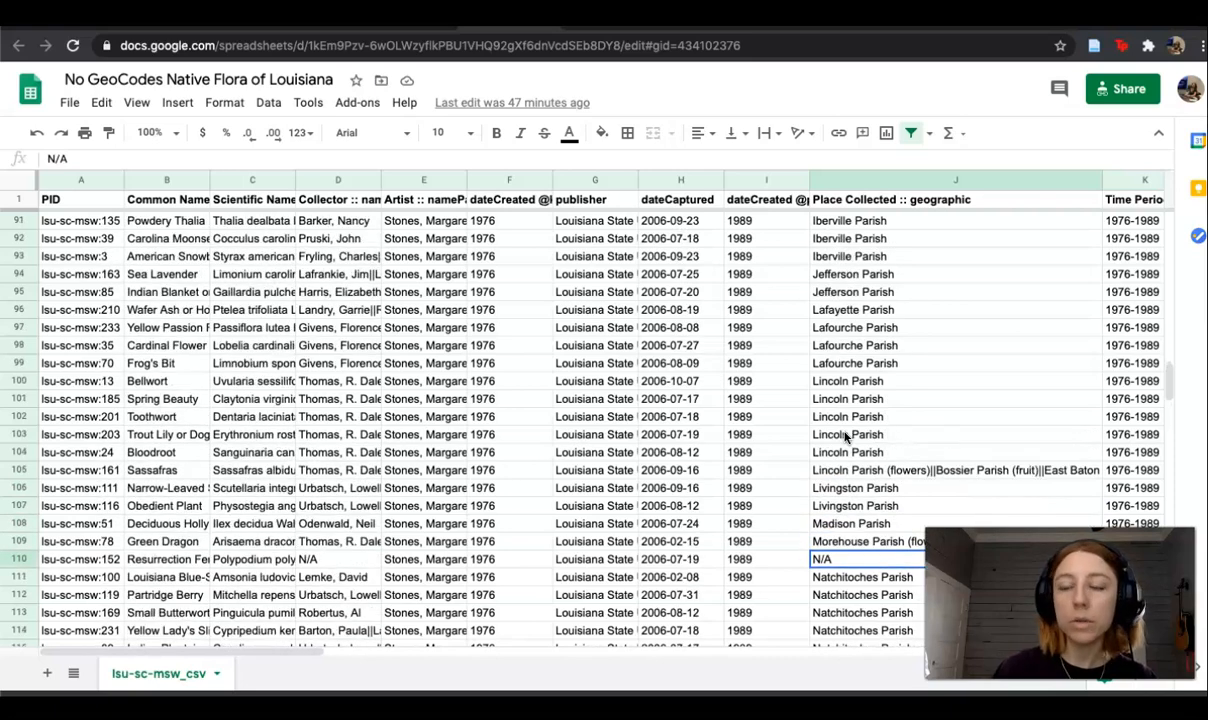
pyautogui.scroll(5, 845, 436)
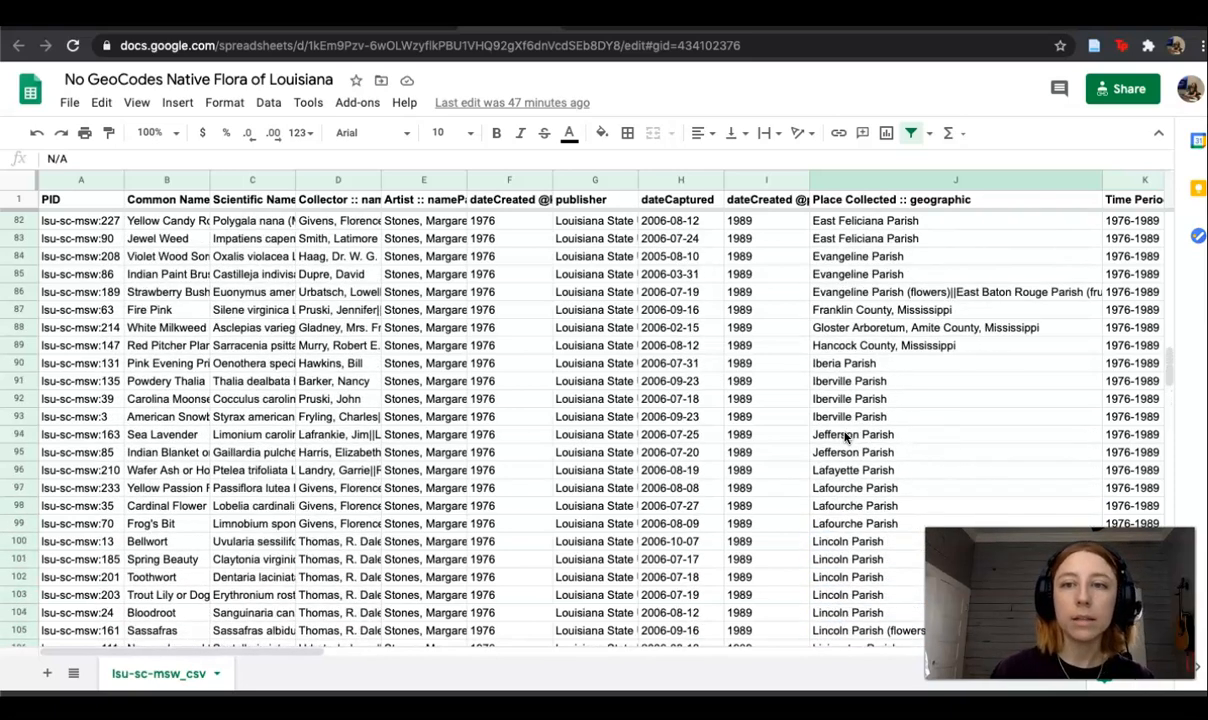
pyautogui.scroll(2, 845, 437)
pyautogui.click(910, 345)
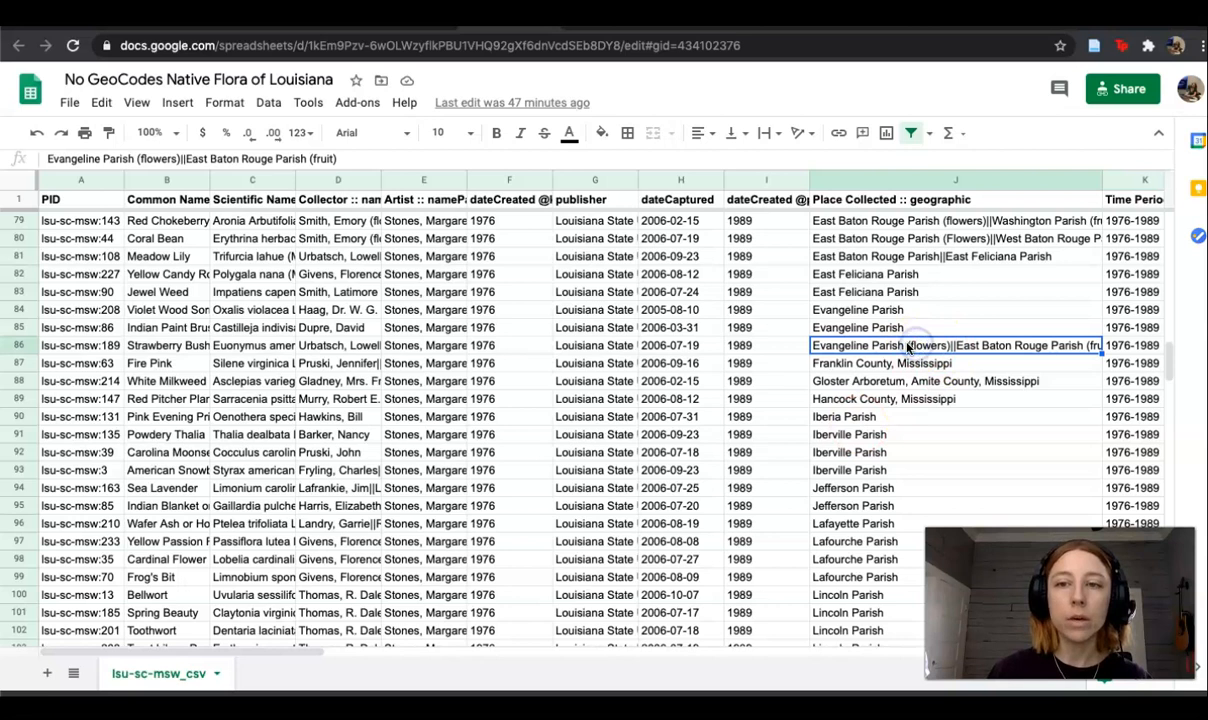
pyautogui.doubleClick(903, 345)
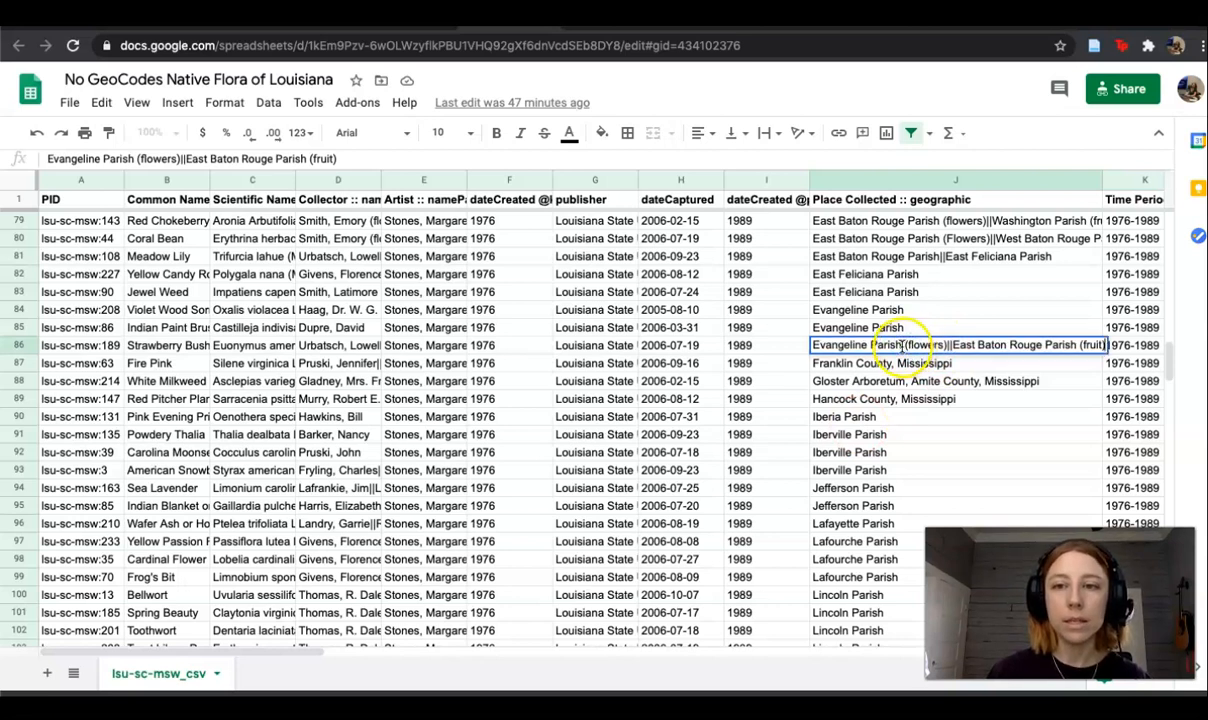
pyautogui.moveTo(902, 345); pyautogui.dragTo(1088, 344)
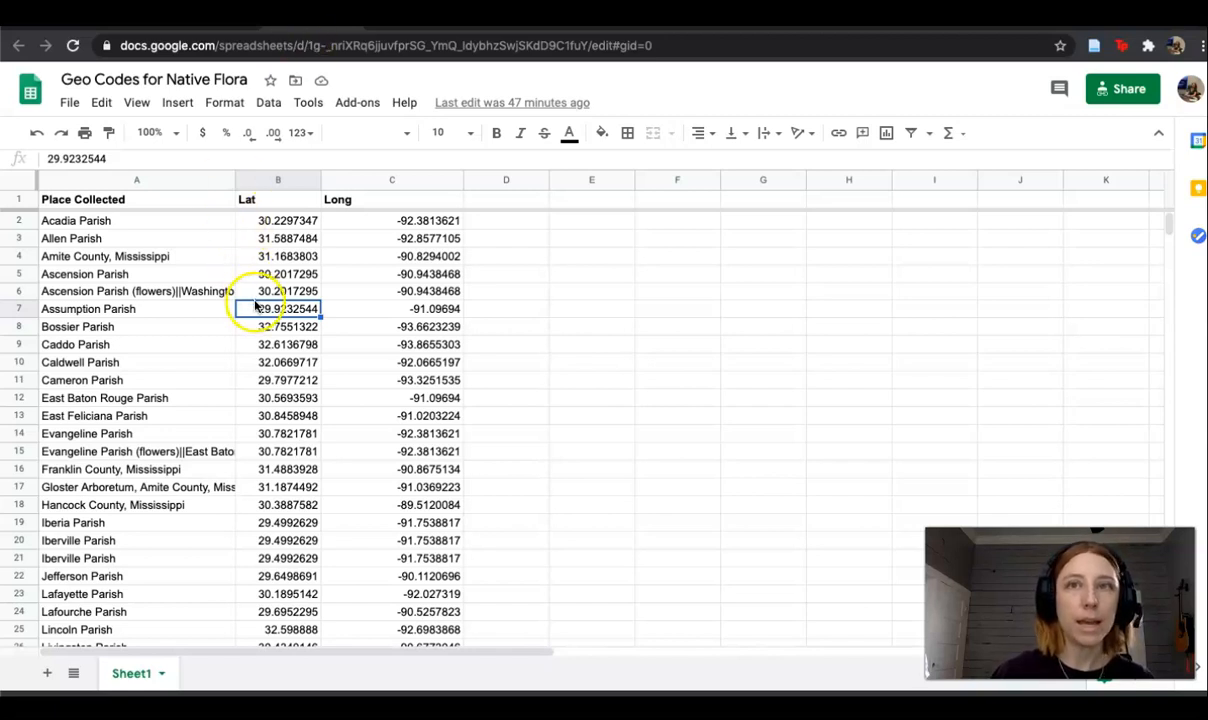
# Review the Acadia Parish and Allen Parish entries in the Geo Codes for Native Flora sheet.
pyautogui.click(118, 227)
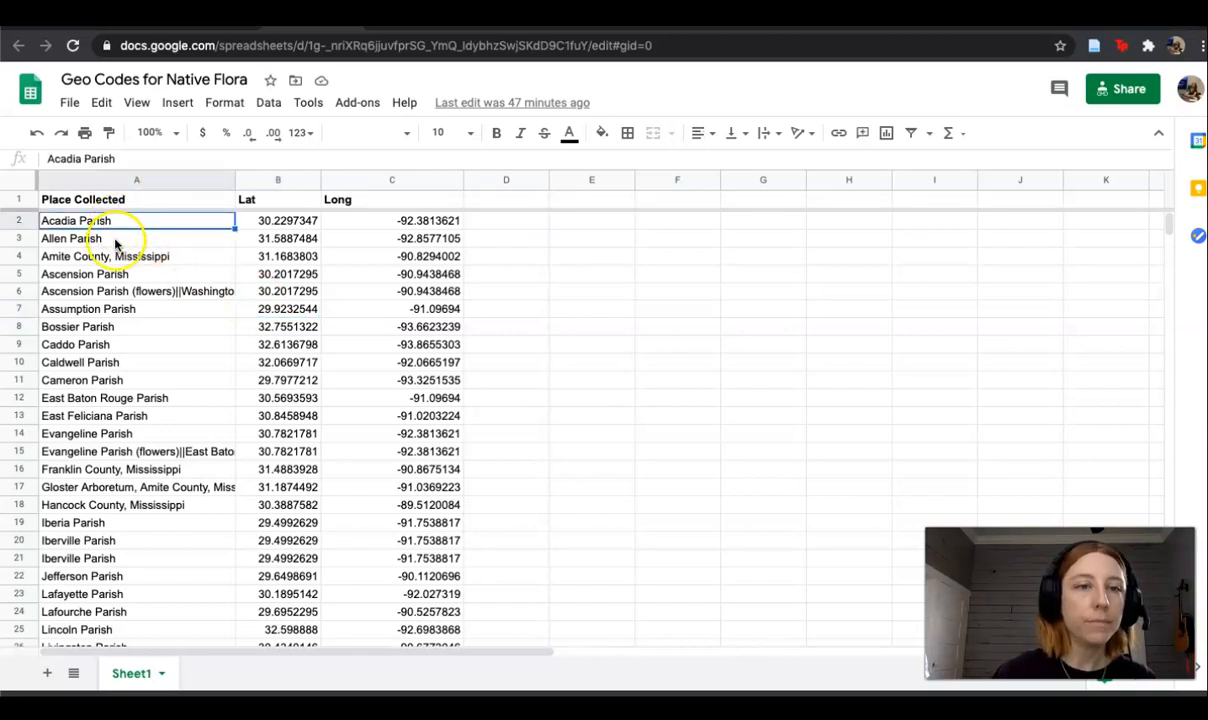
pyautogui.click(116, 240)
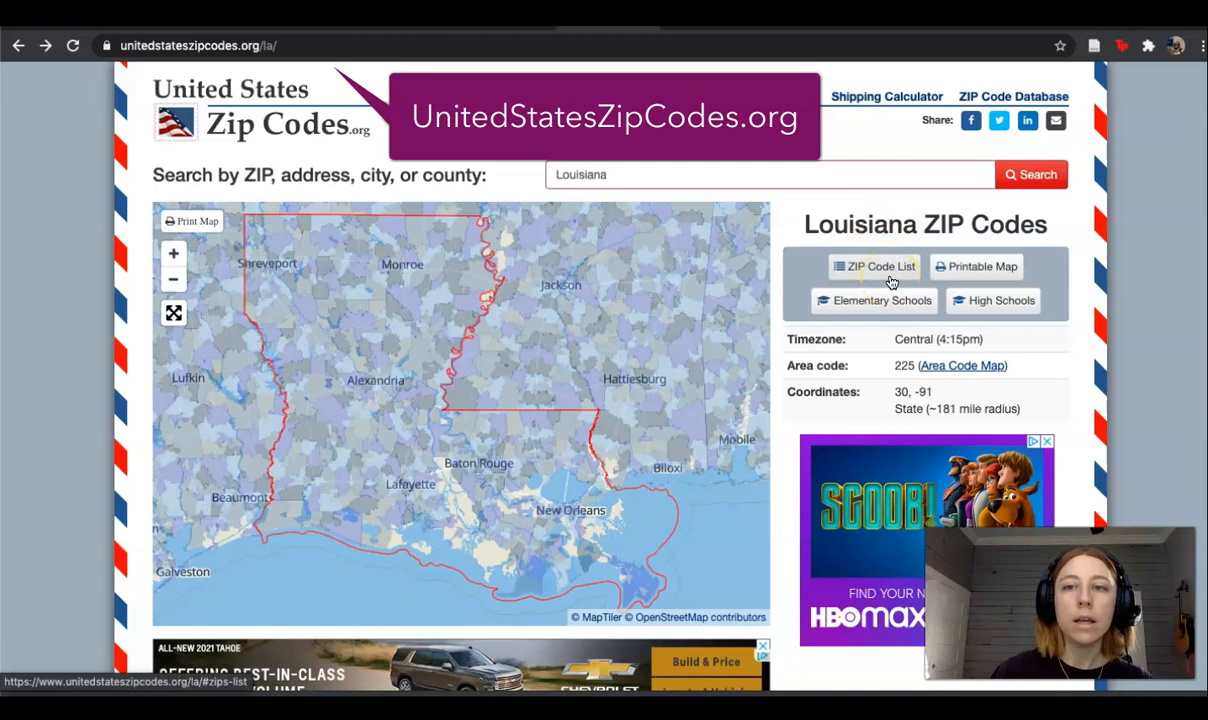
# Switch from the ZIP code site to the Louisiana Clerks of Court page and highlight the ZIP code in Acadia Parish's physical address.
pyautogui.click(1146, 283)
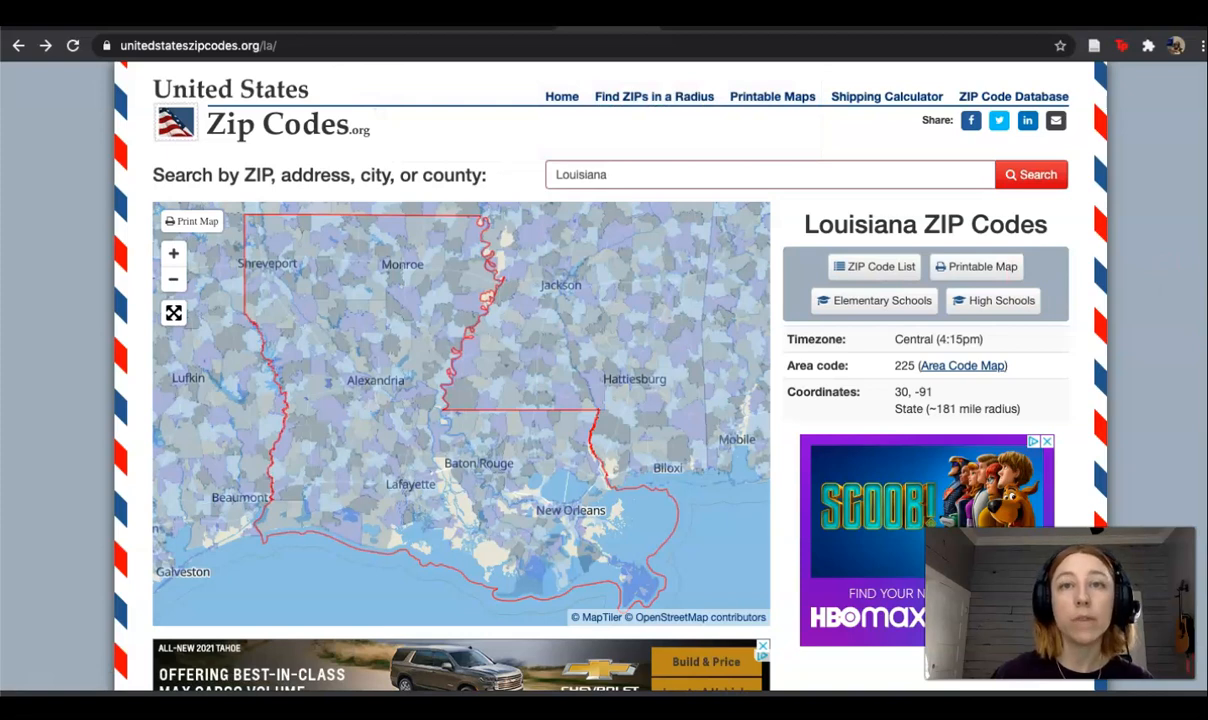
pyautogui.click(617, 483)
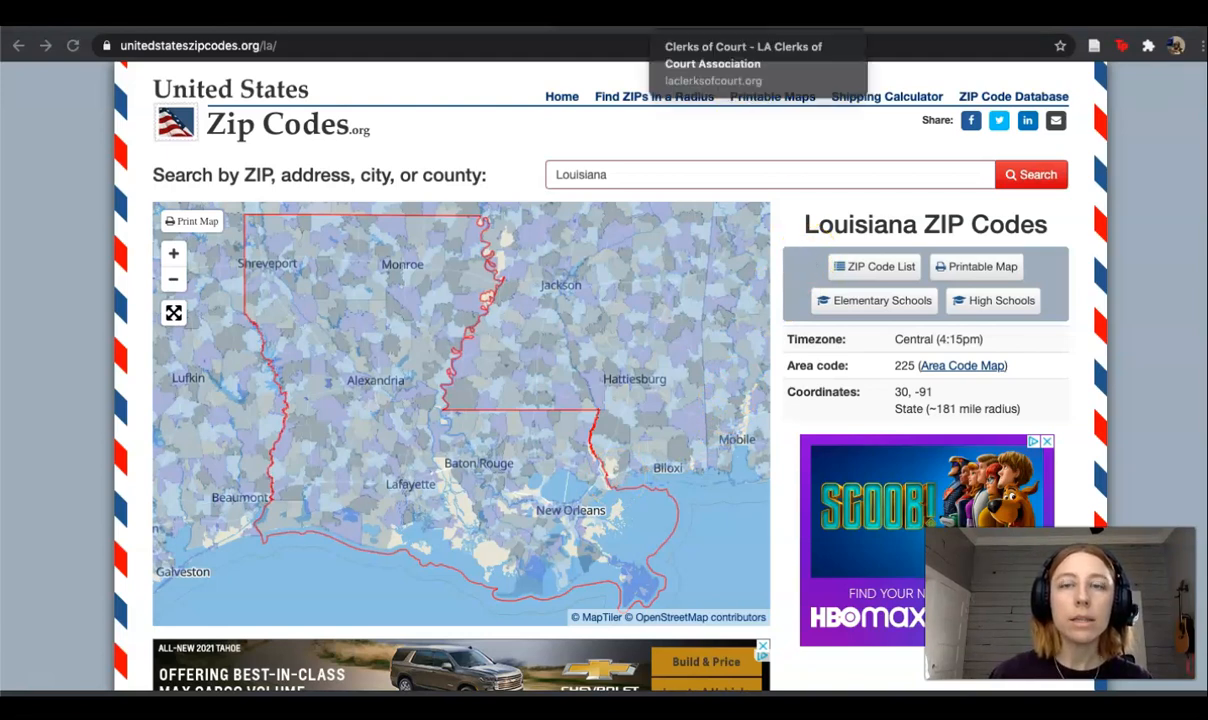
pyautogui.click(745, 14)
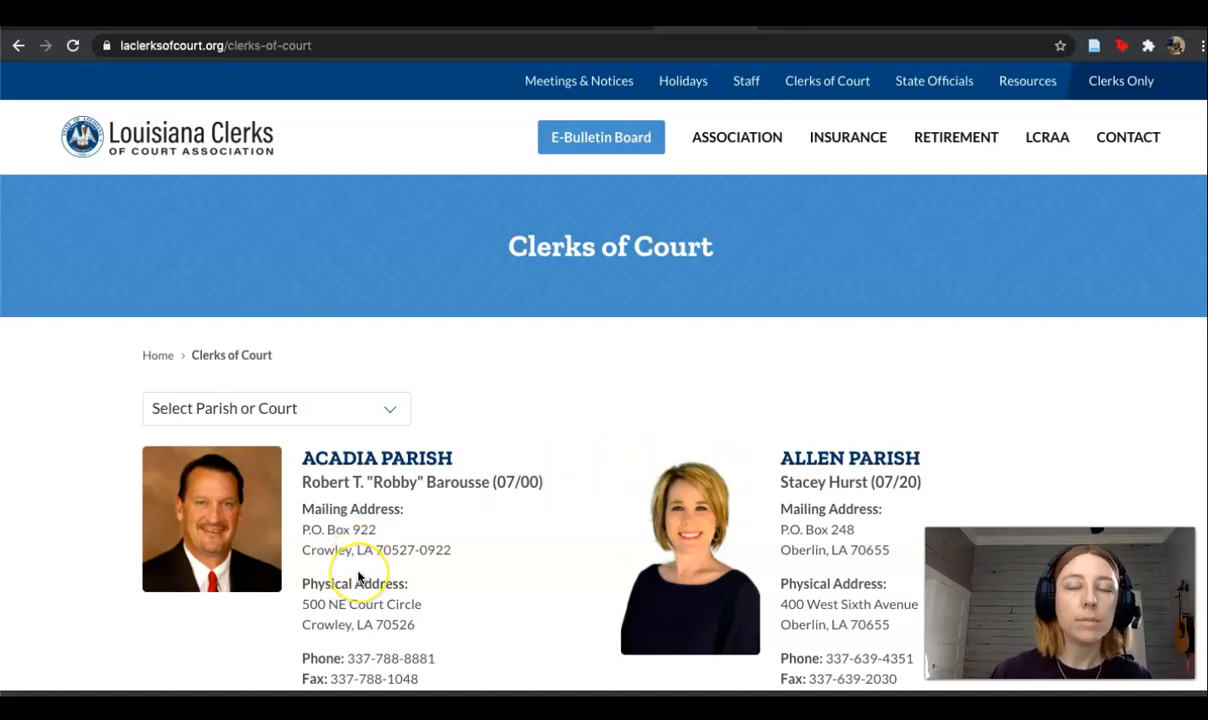
pyautogui.scroll(-1, 359, 577)
pyautogui.scroll(-1, 359, 575)
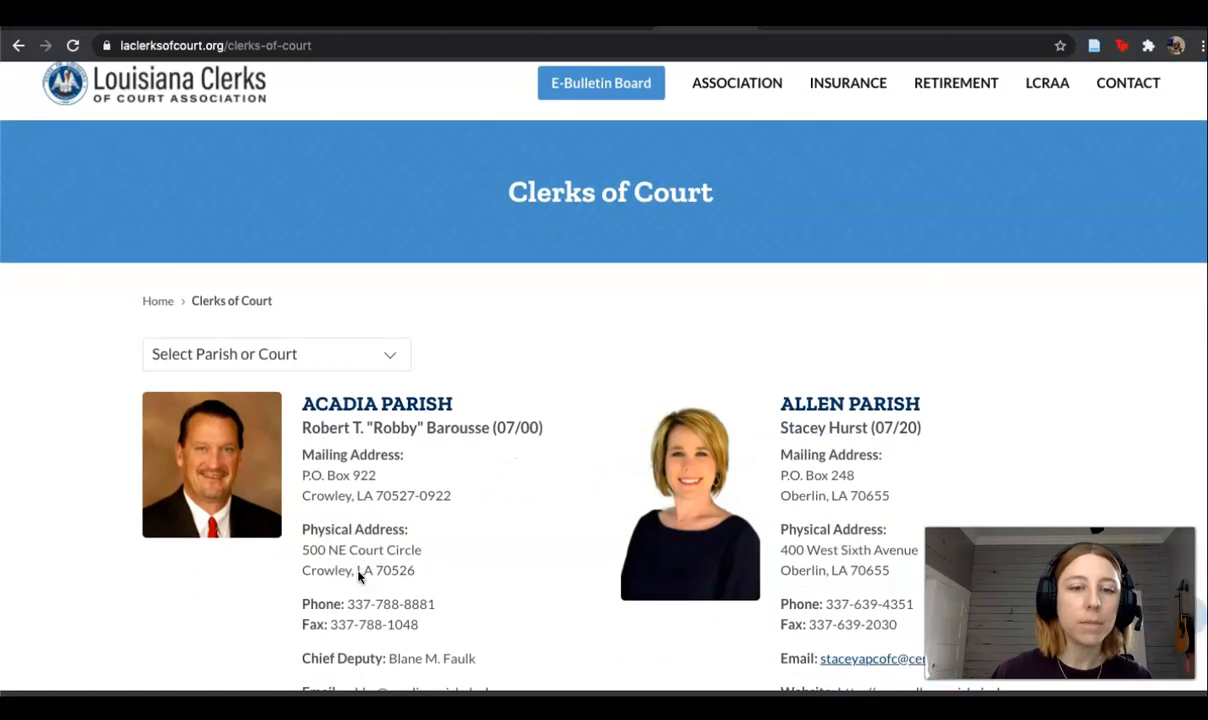
pyautogui.scroll(-1, 385, 560)
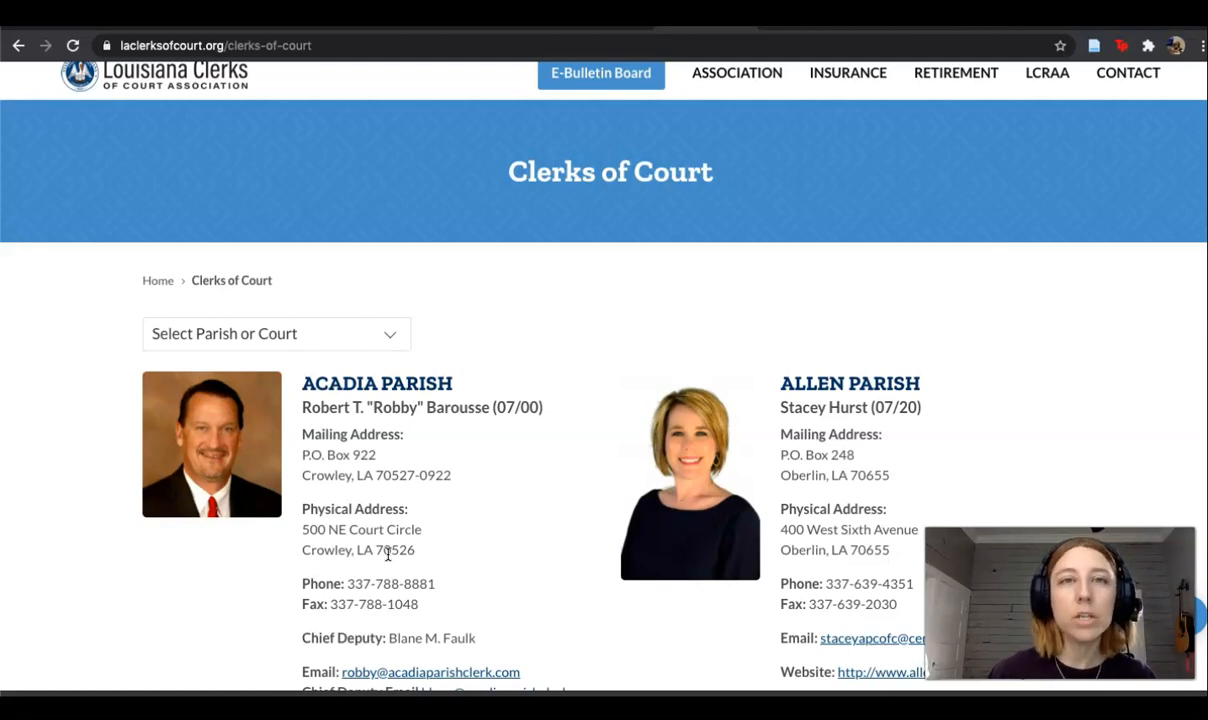
pyautogui.doubleClick(395, 550)
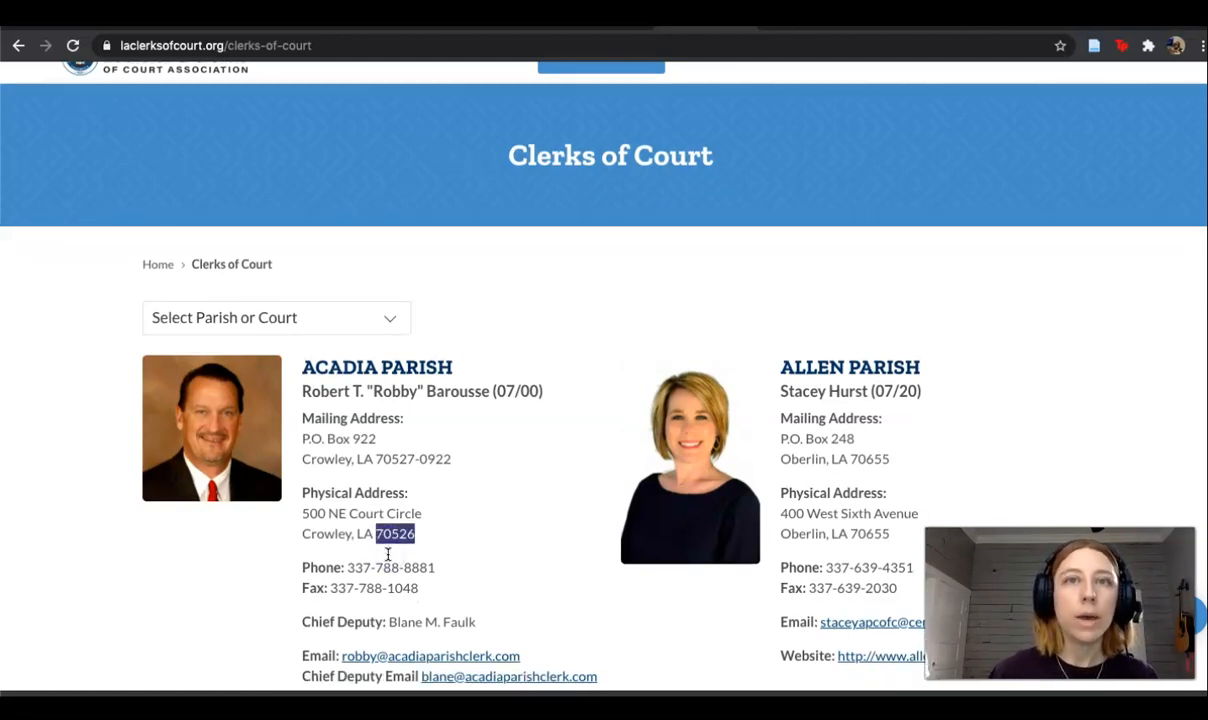
pyautogui.scroll(1, 388, 555)
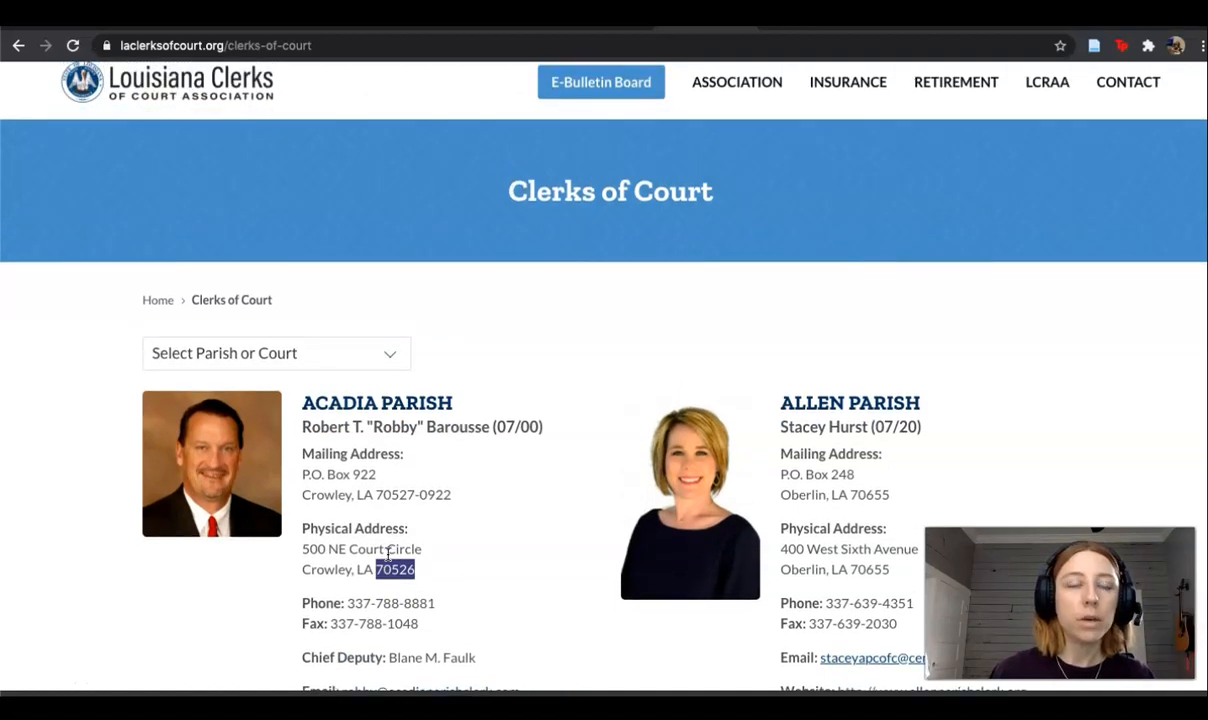
pyautogui.click(405, 548)
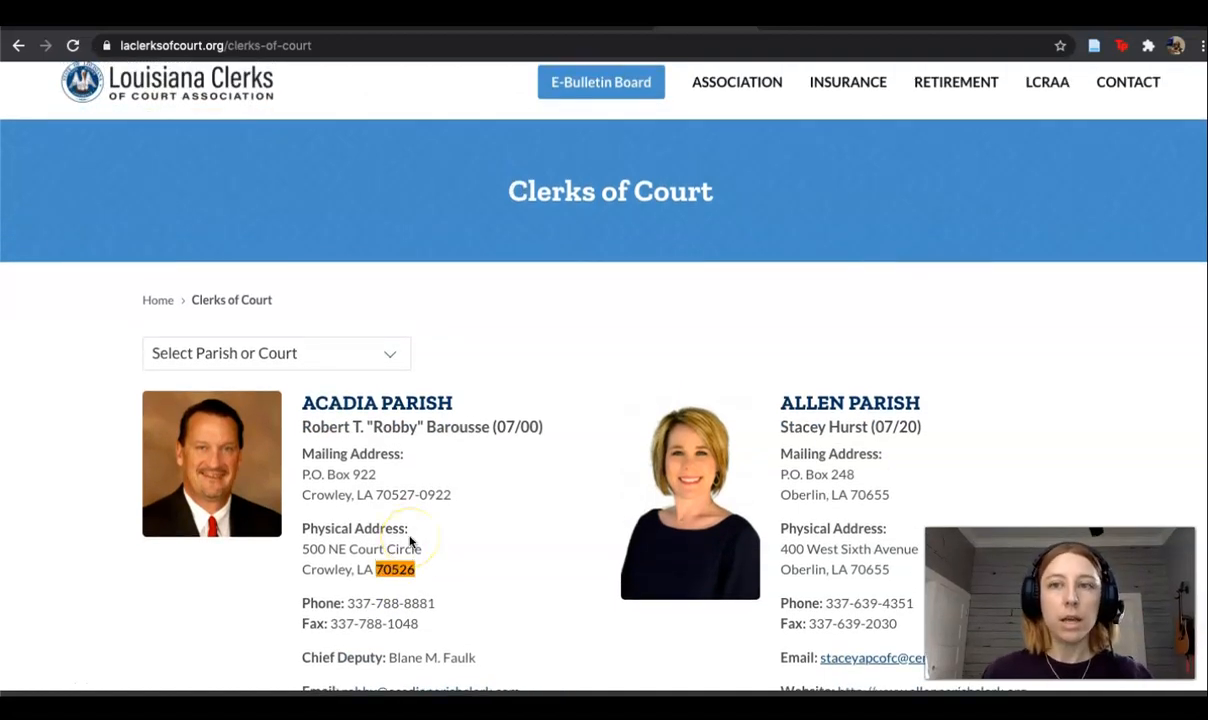
# Find "physical" on the page and copy the ZIP code from Acadia Parish's physical address.
pyautogui.hotkey('ctrl', 'f')
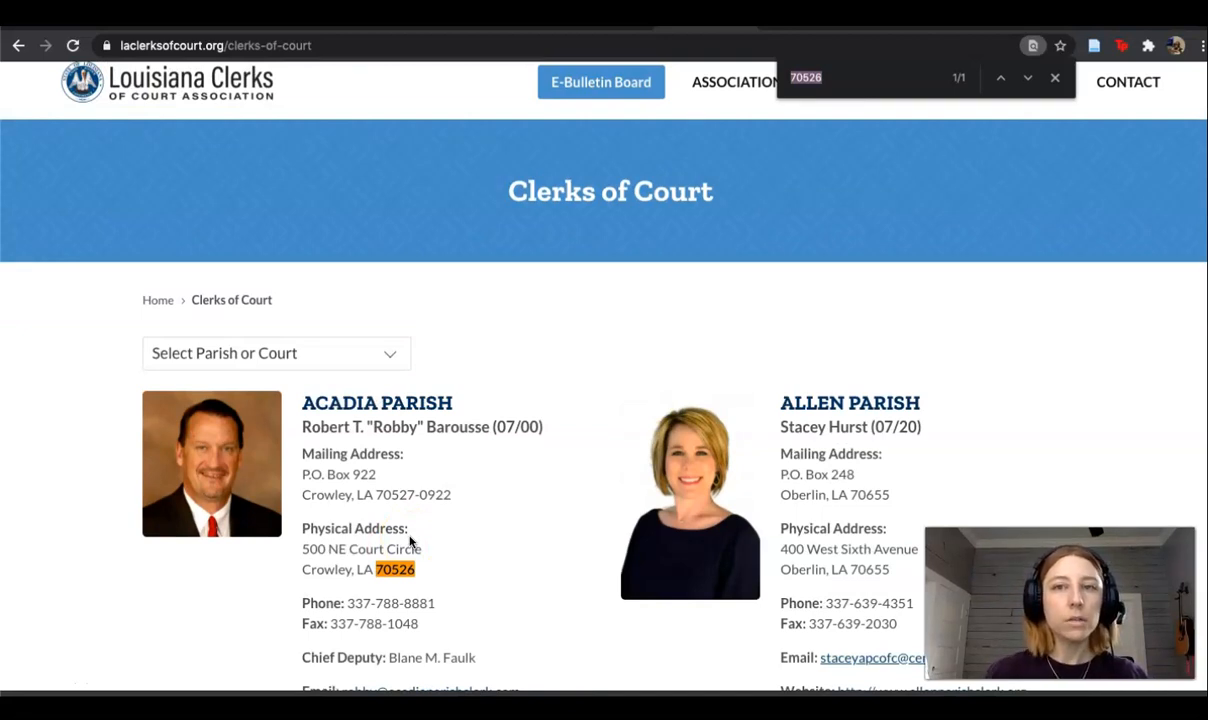
pyautogui.write('physical')
pyautogui.scroll(-1, 405, 523)
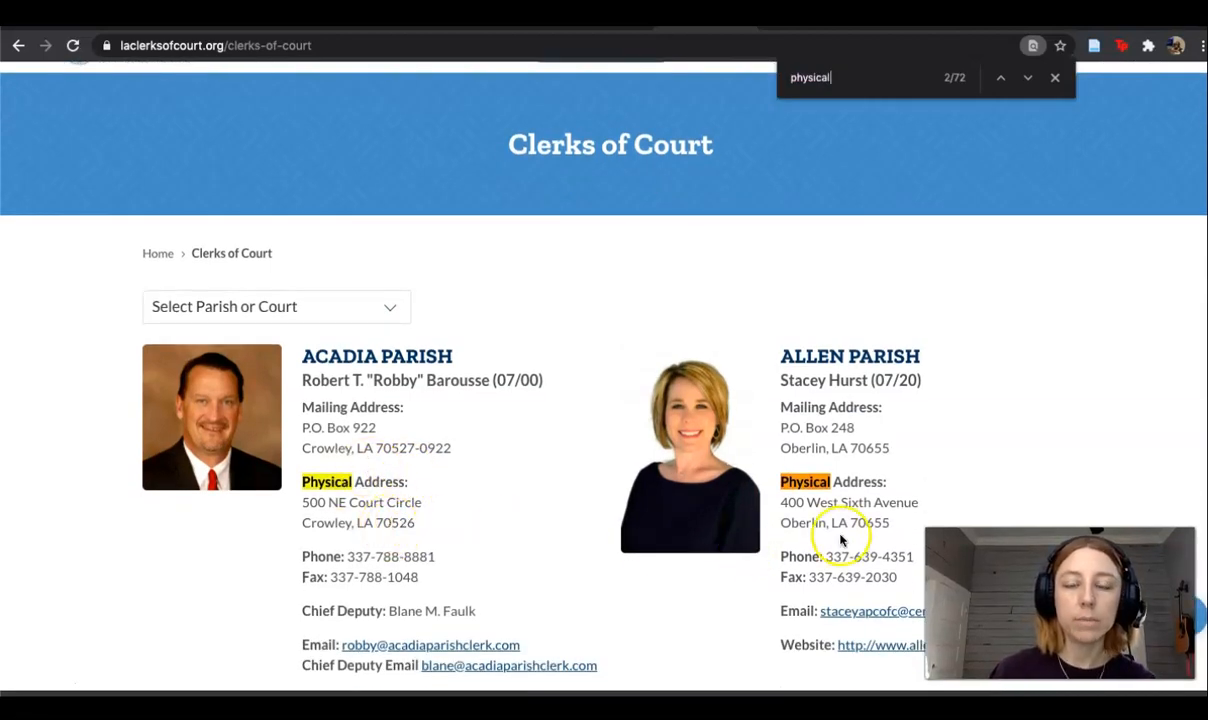
pyautogui.doubleClick(396, 521)
pyautogui.hotkey('ctrl', 'c')
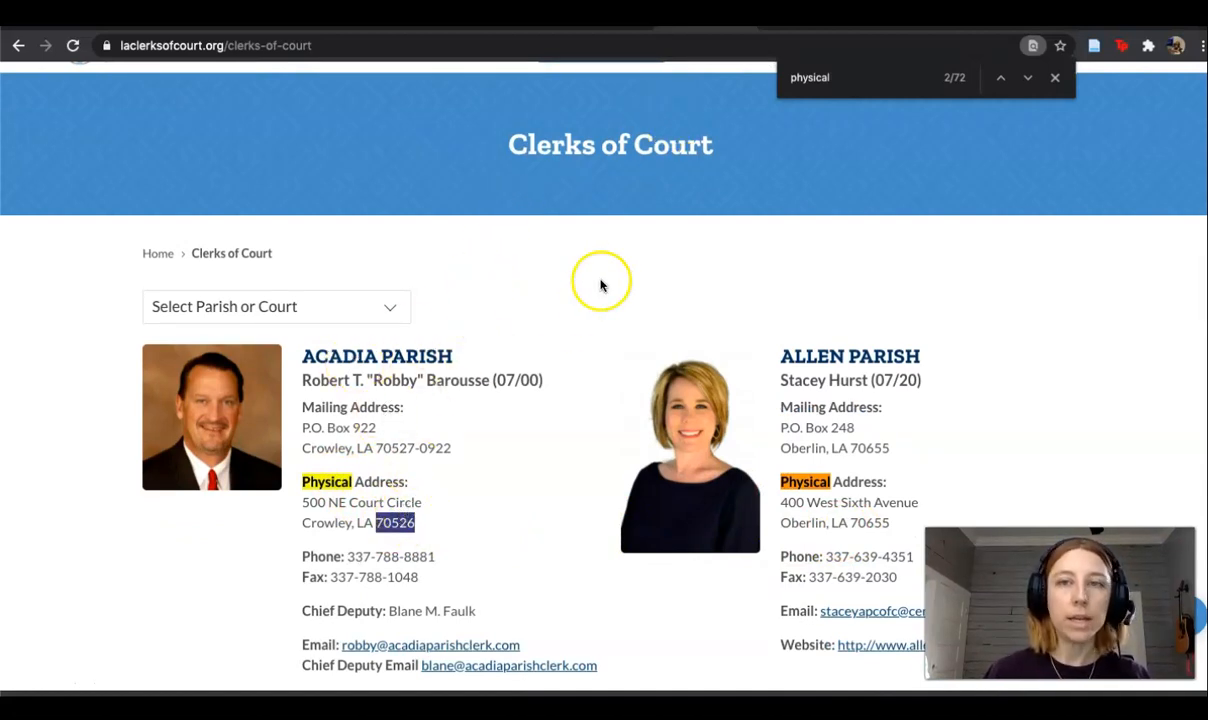
pyautogui.press('Escape')
# Switch to the Zip Codes by Parish spreadsheet and select the ZIP code cell for Acadia Parish.
pyautogui.hotkey('ctrl', 'Tab')
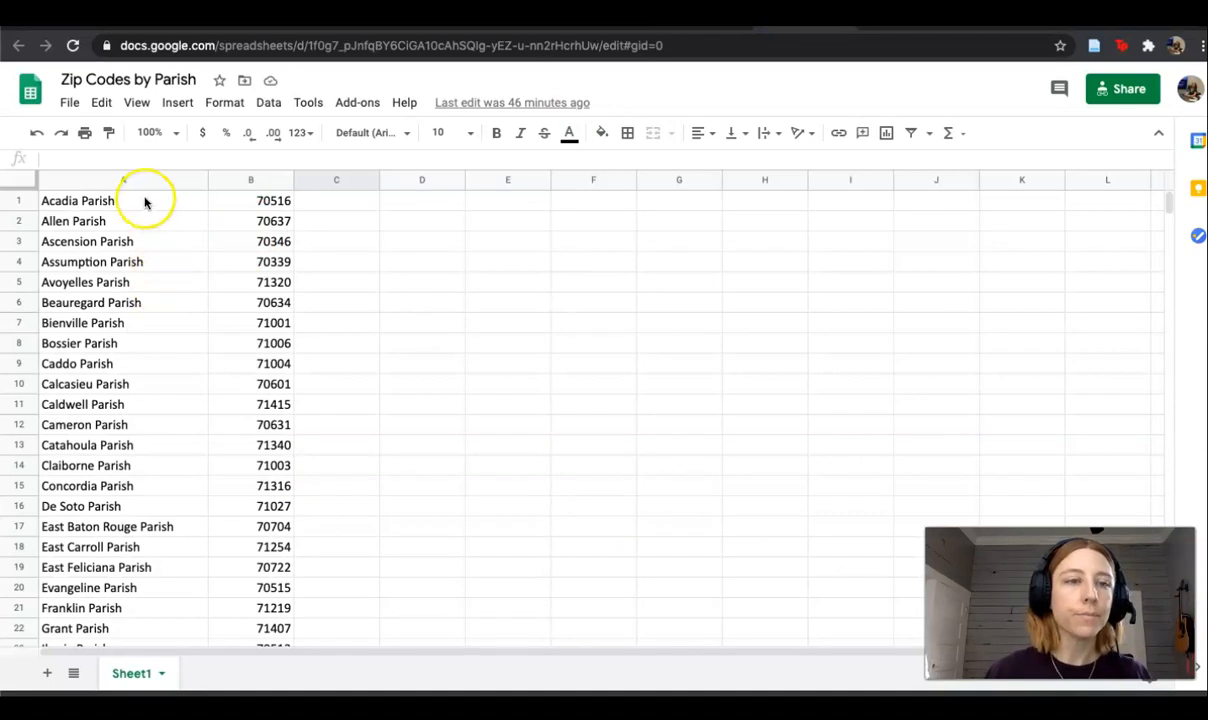
pyautogui.click(268, 203)
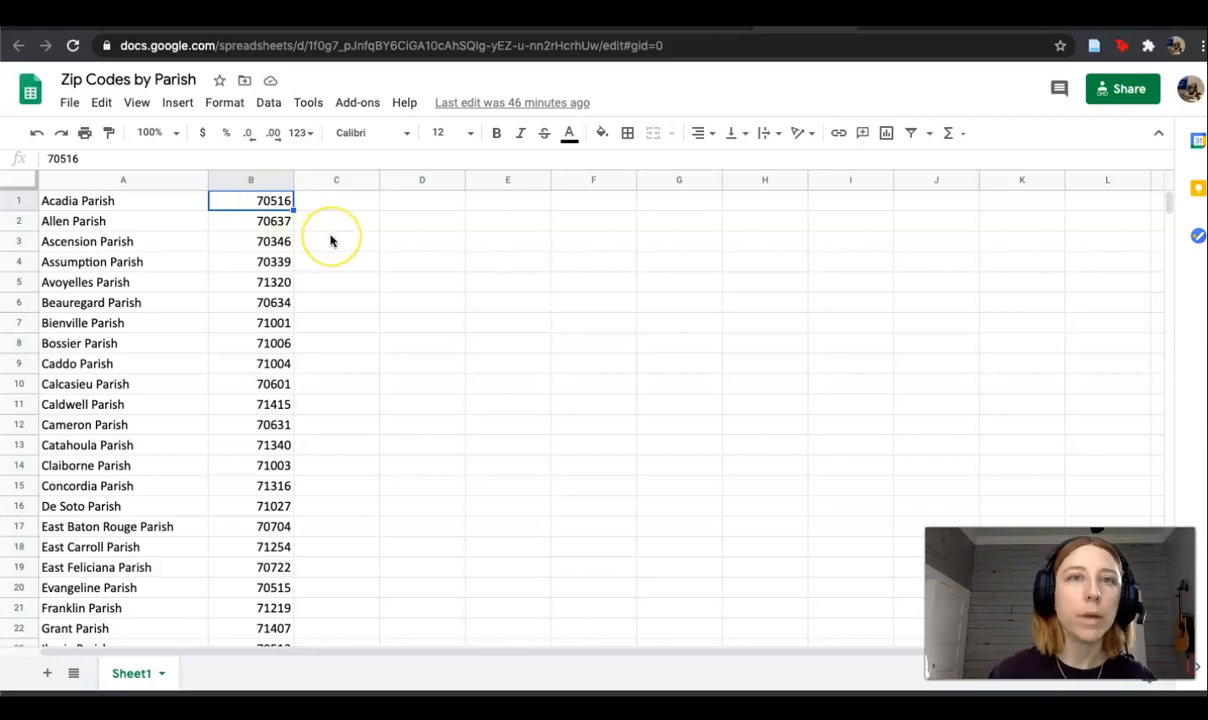
# Paste 70526 as Acadia Parish's ZIP code and bring up the sheet's comma-separated values download option.
pyautogui.hotkey('ctrl', 'v')
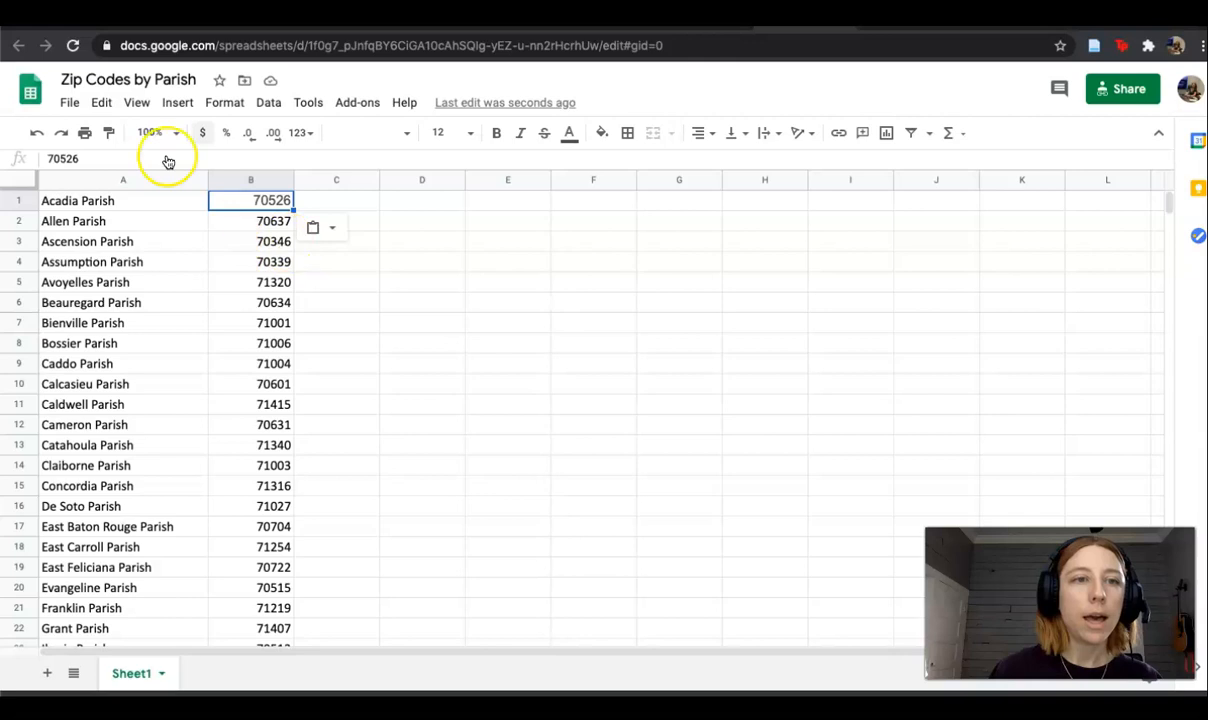
pyautogui.click(69, 102)
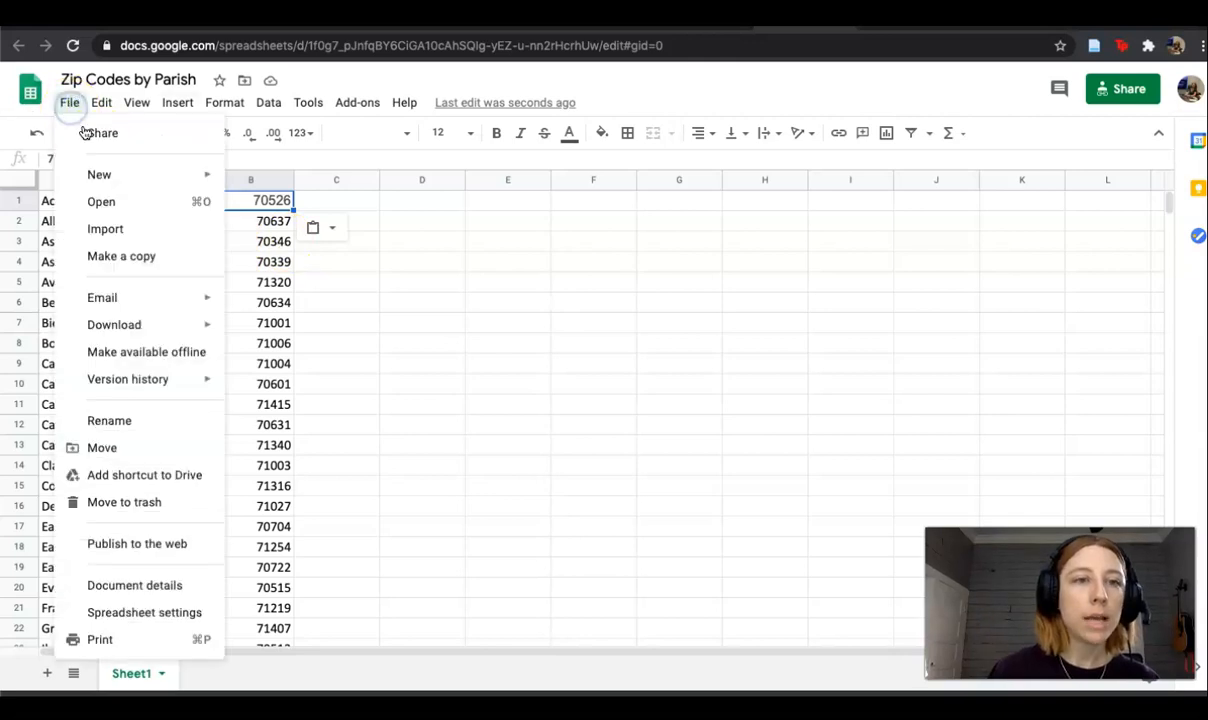
pyautogui.moveTo(129, 338)
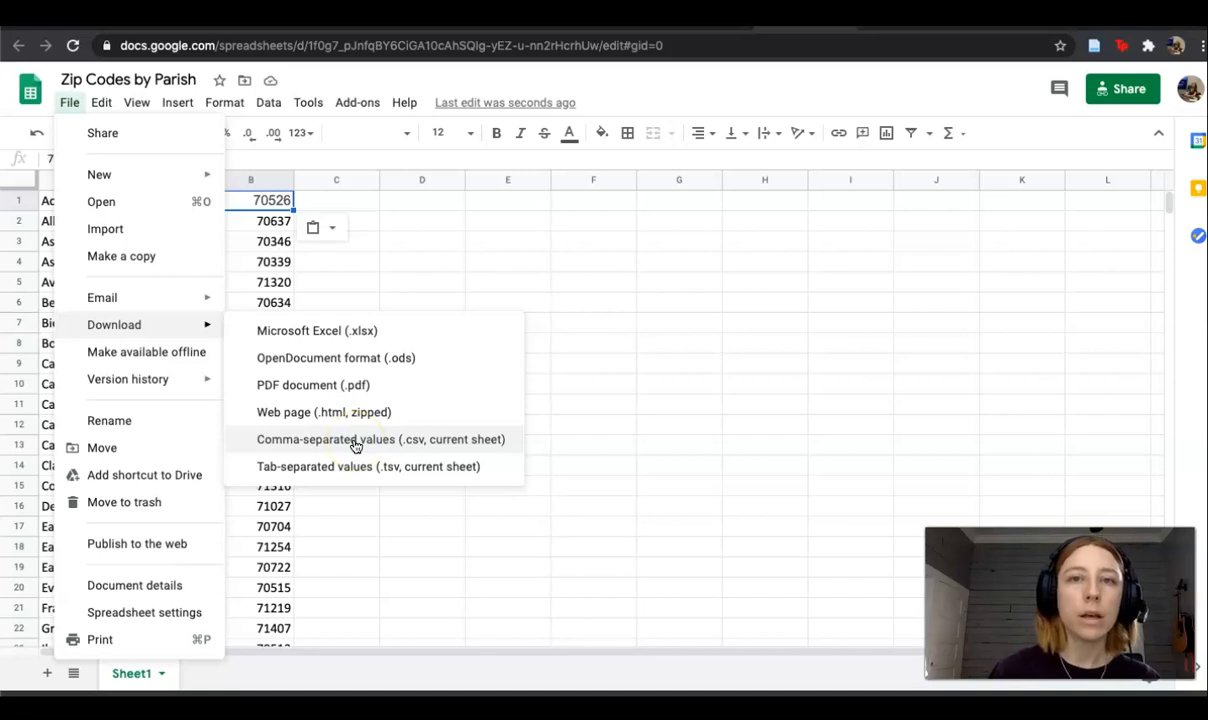
pyautogui.click(598, 452)
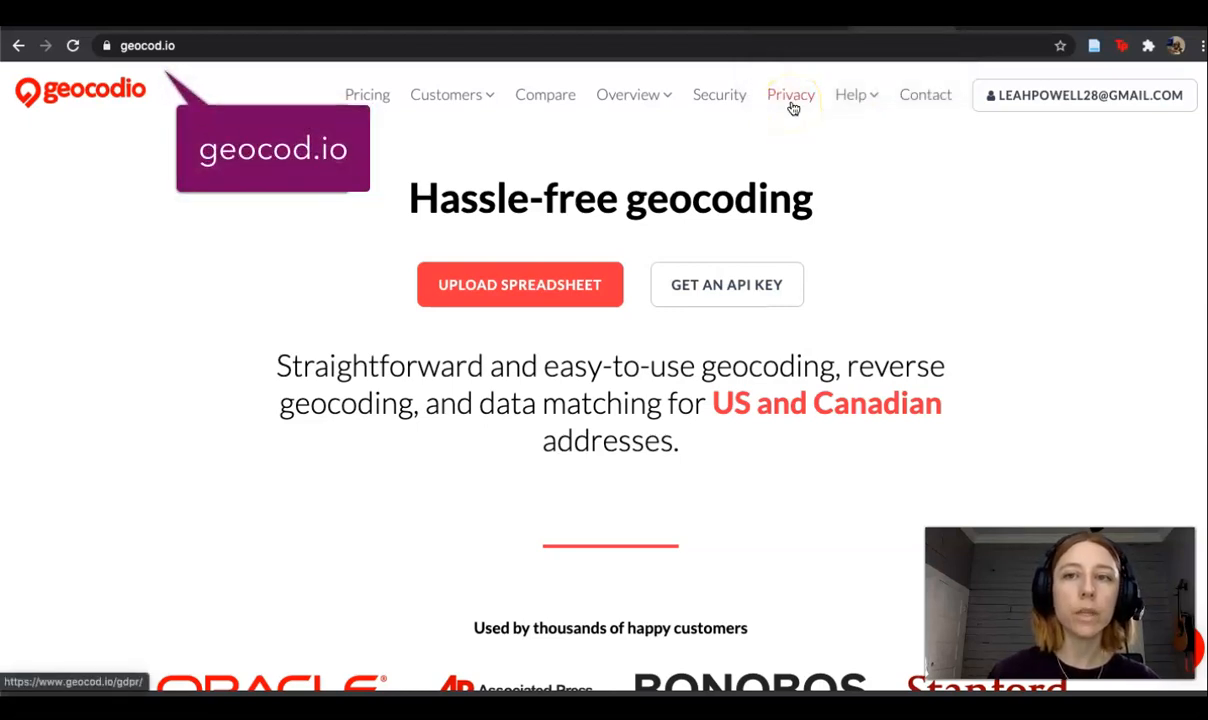
# On the Geocodio site, upload Zip Codes by Parish - Sheet1 (1).csv for batch geocoding.
pyautogui.click(488, 280)
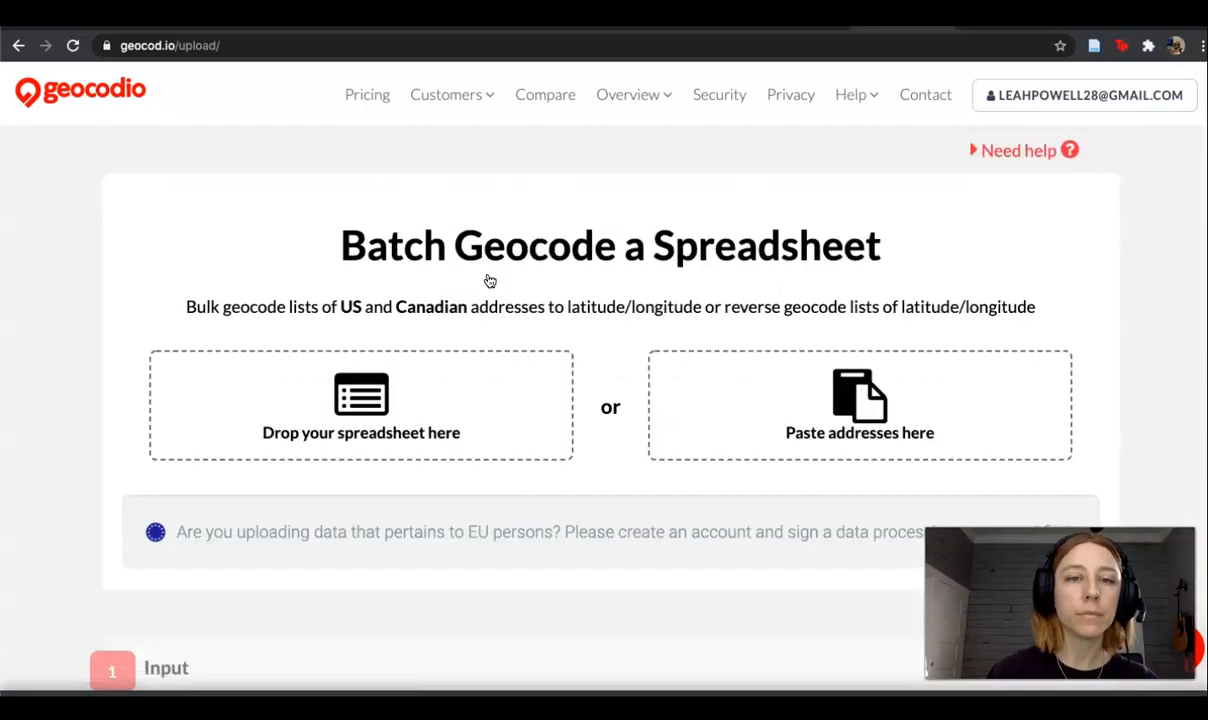
pyautogui.click(440, 447)
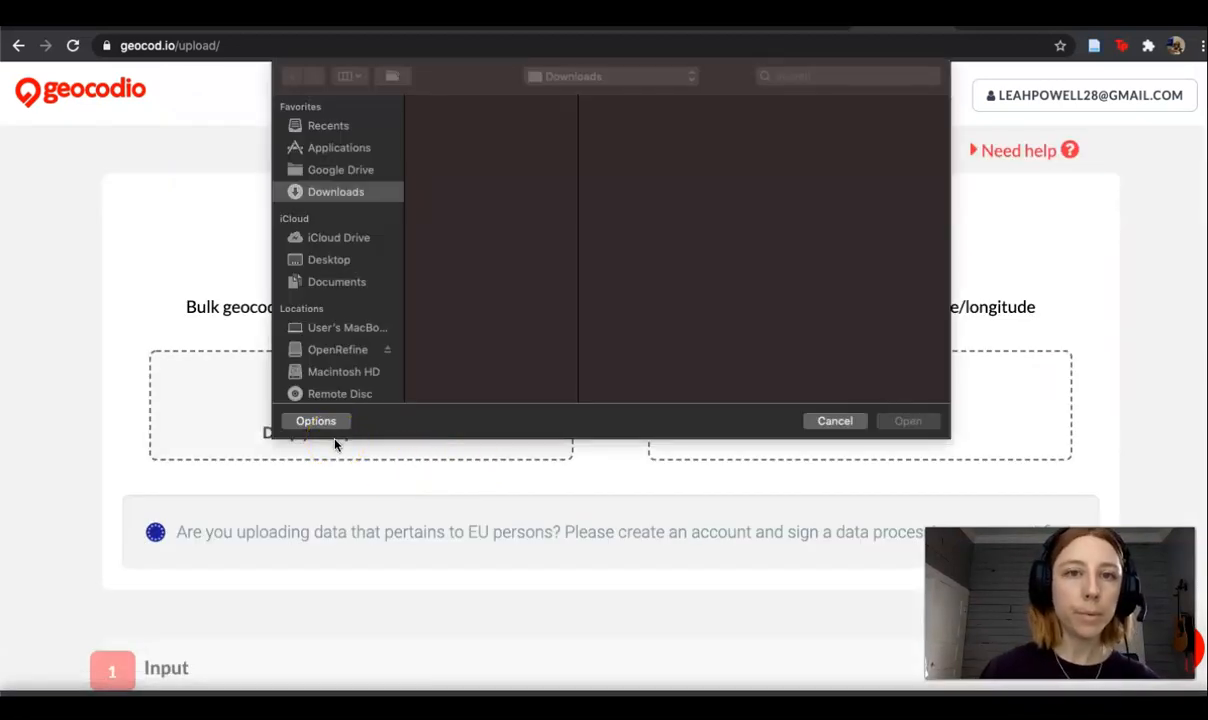
pyautogui.click(349, 243)
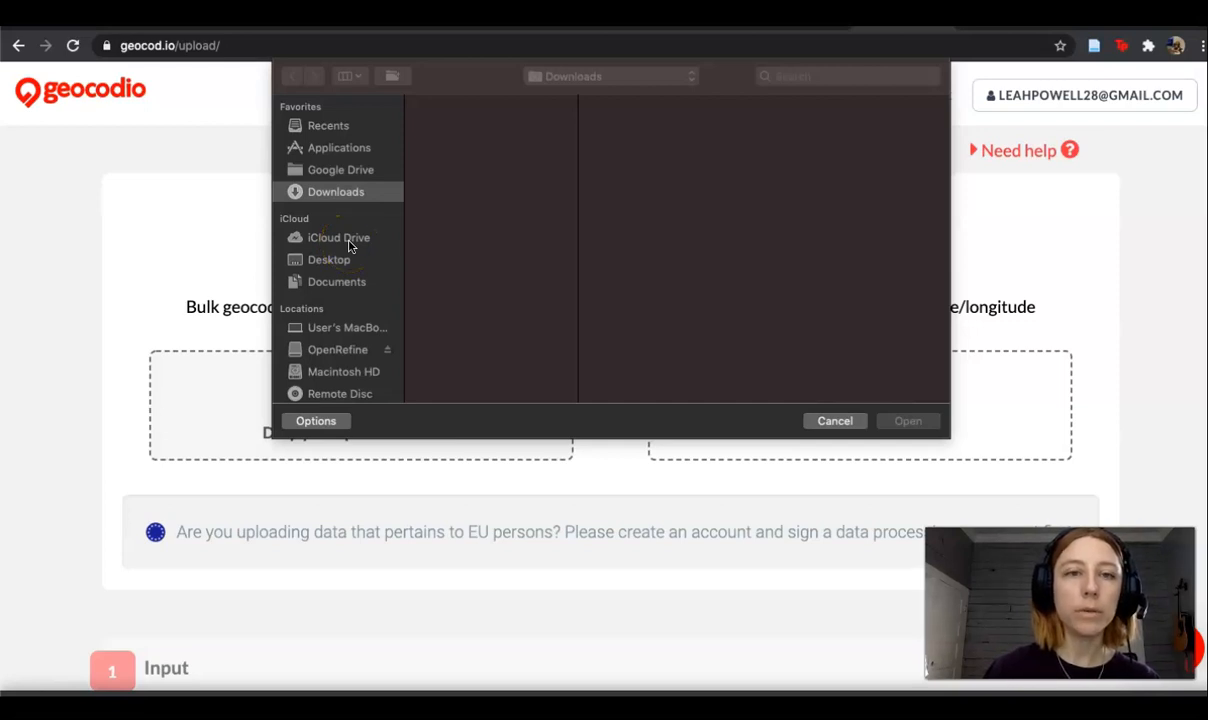
pyautogui.click(455, 165)
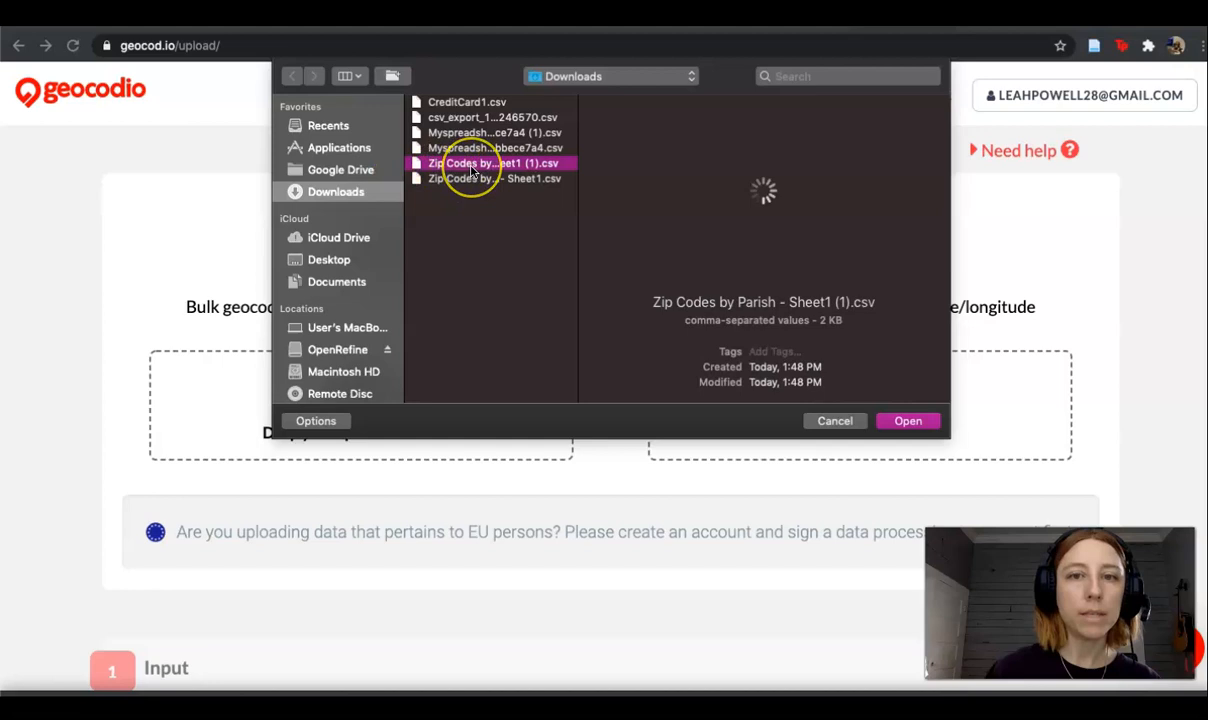
pyautogui.click(907, 422)
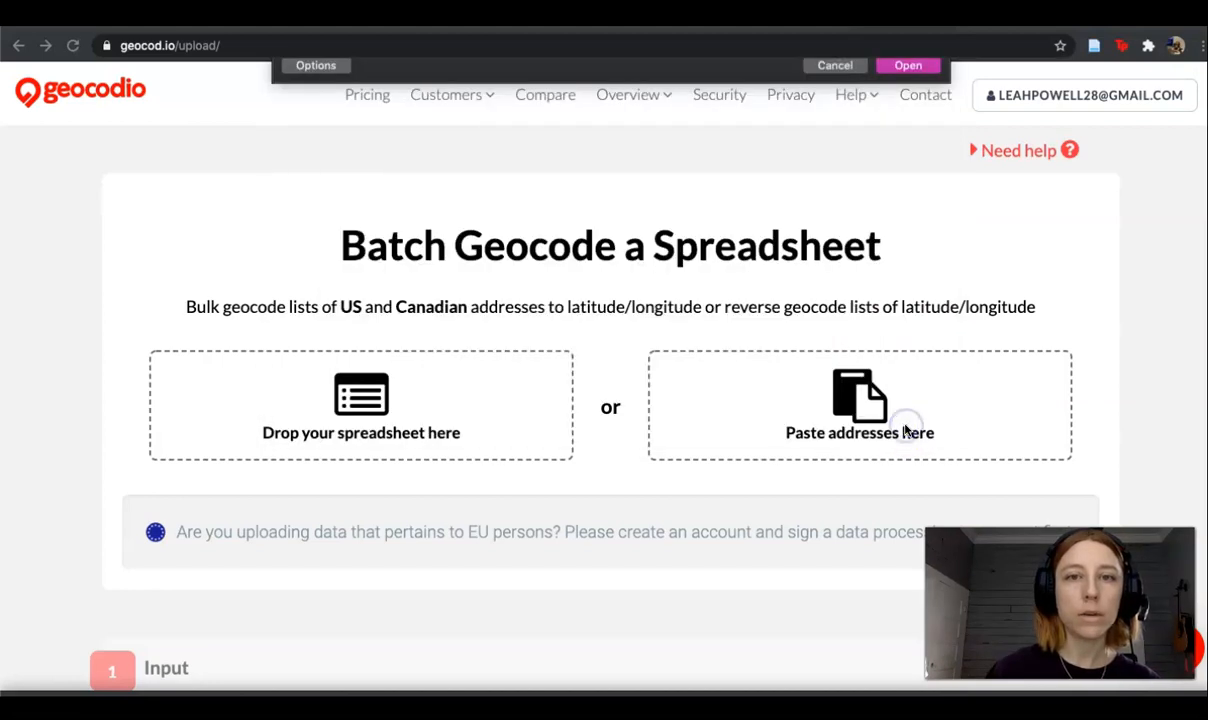
# Set the forward geocoding query to the ZIP code column, B: 70516, and continue to the preview.
pyautogui.click(256, 412)
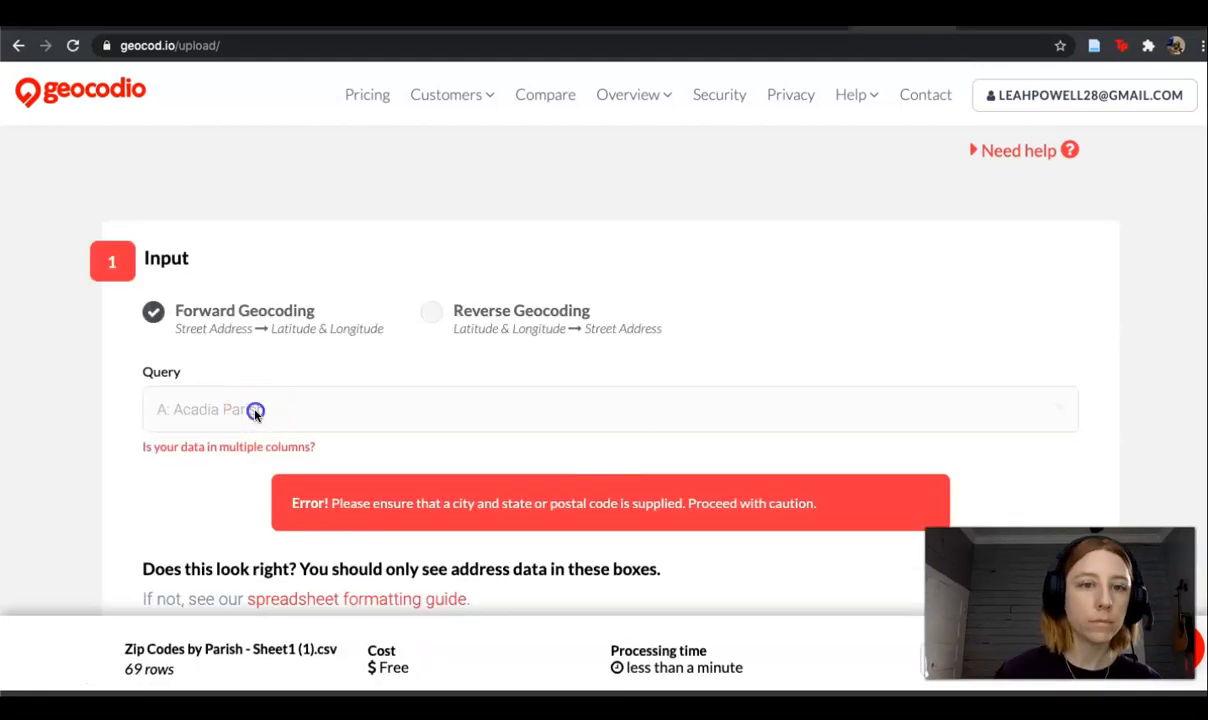
pyautogui.click(250, 410)
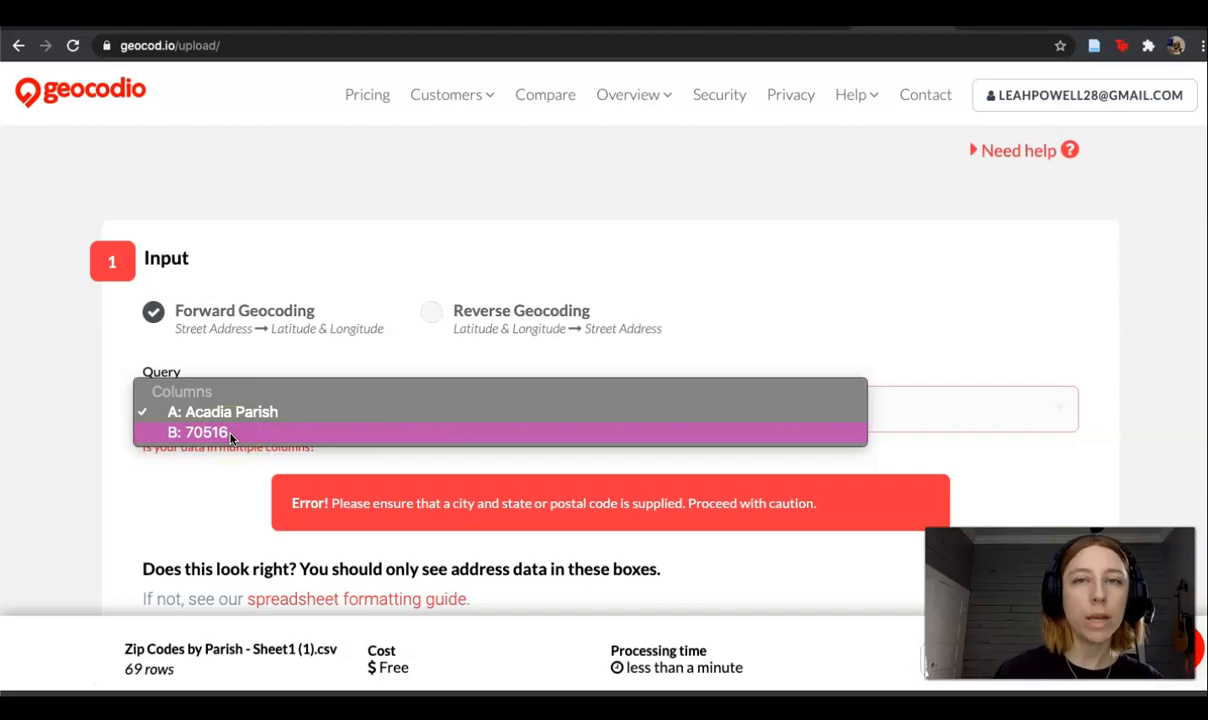
pyautogui.click(229, 436)
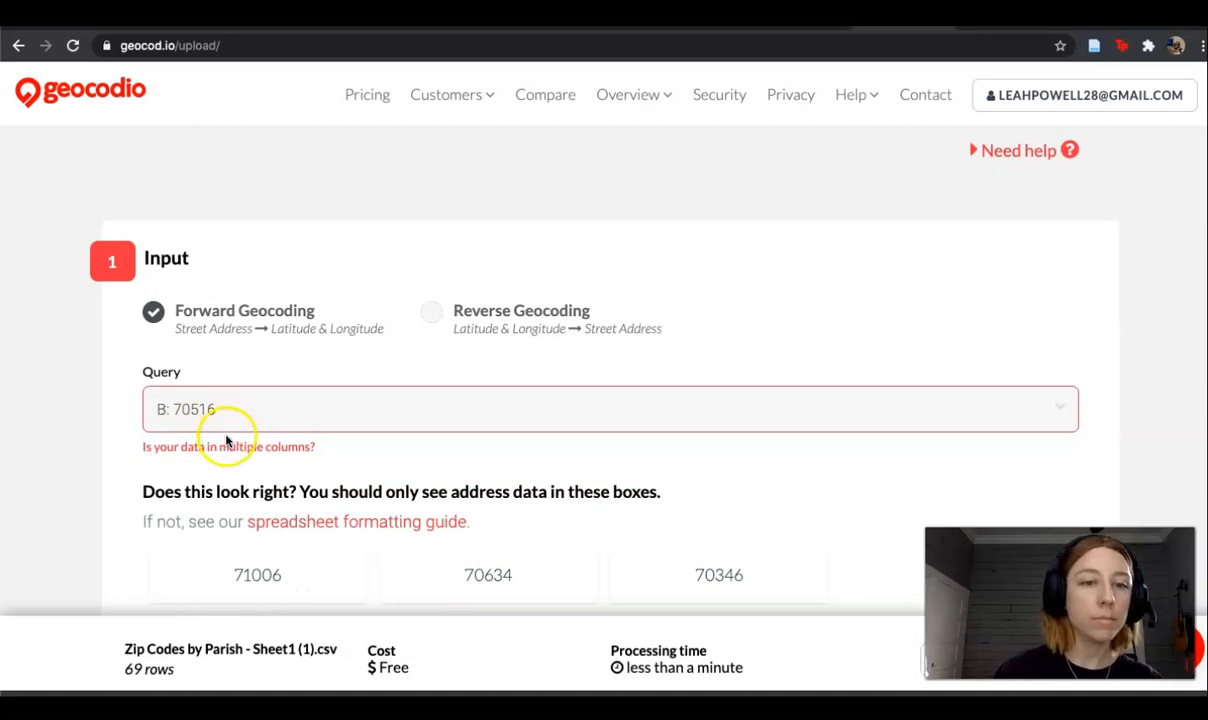
pyautogui.scroll(-2, 257, 474)
pyautogui.click(982, 467)
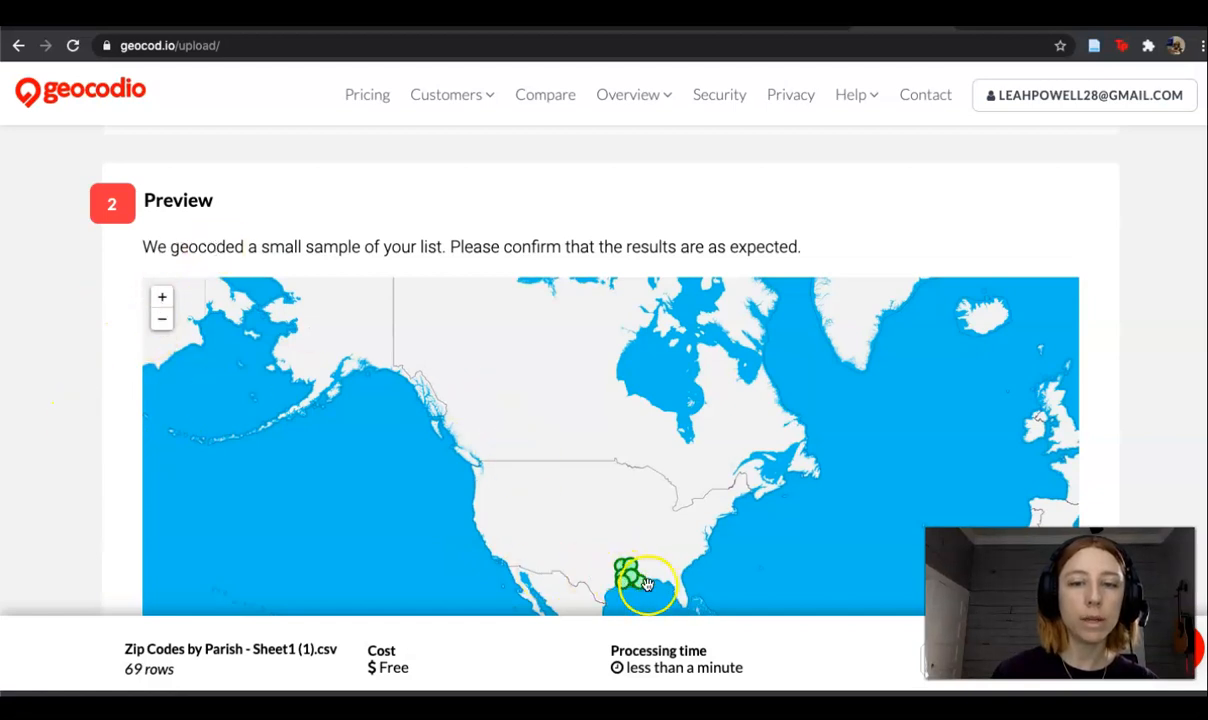
# Review the sample results on the preview map and the appended columns, and continue to the appends.
pyautogui.scroll(-1, 43, 447)
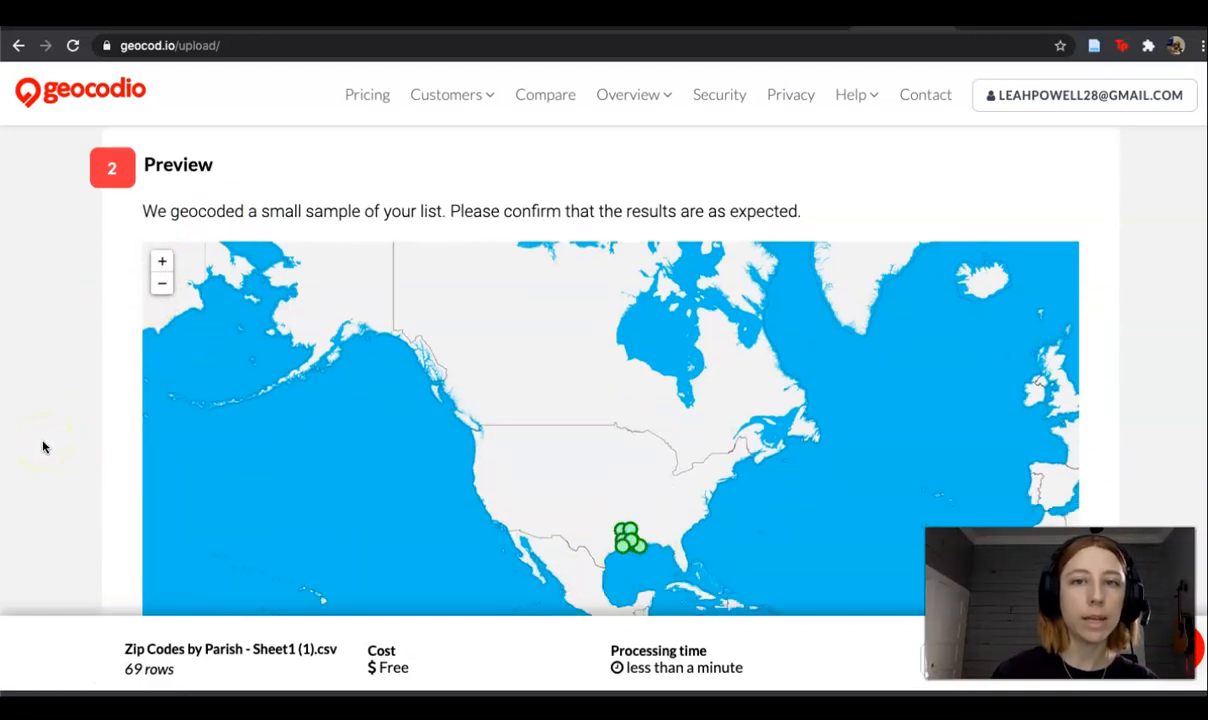
pyautogui.scroll(-4, 43, 447)
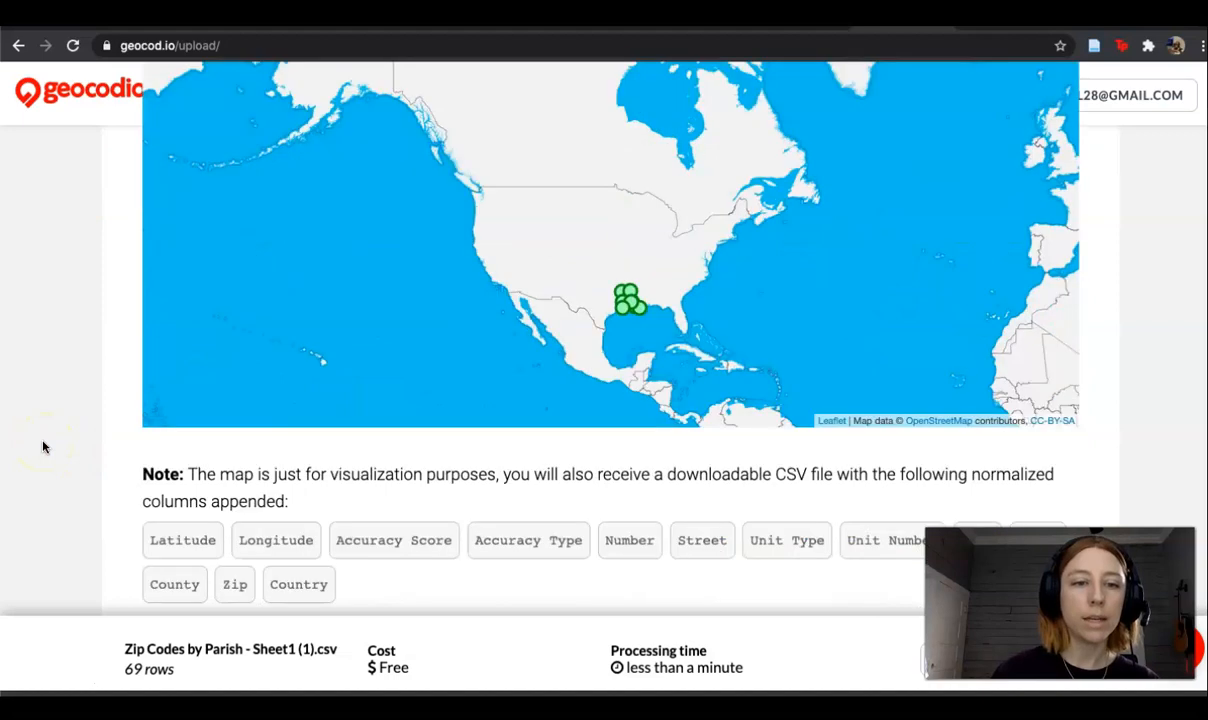
pyautogui.scroll(-4, 919, 440)
pyautogui.click(919, 445)
# Leave all additional append fields unselected and start the geocoding job.
pyautogui.scroll(-7, 505, 481)
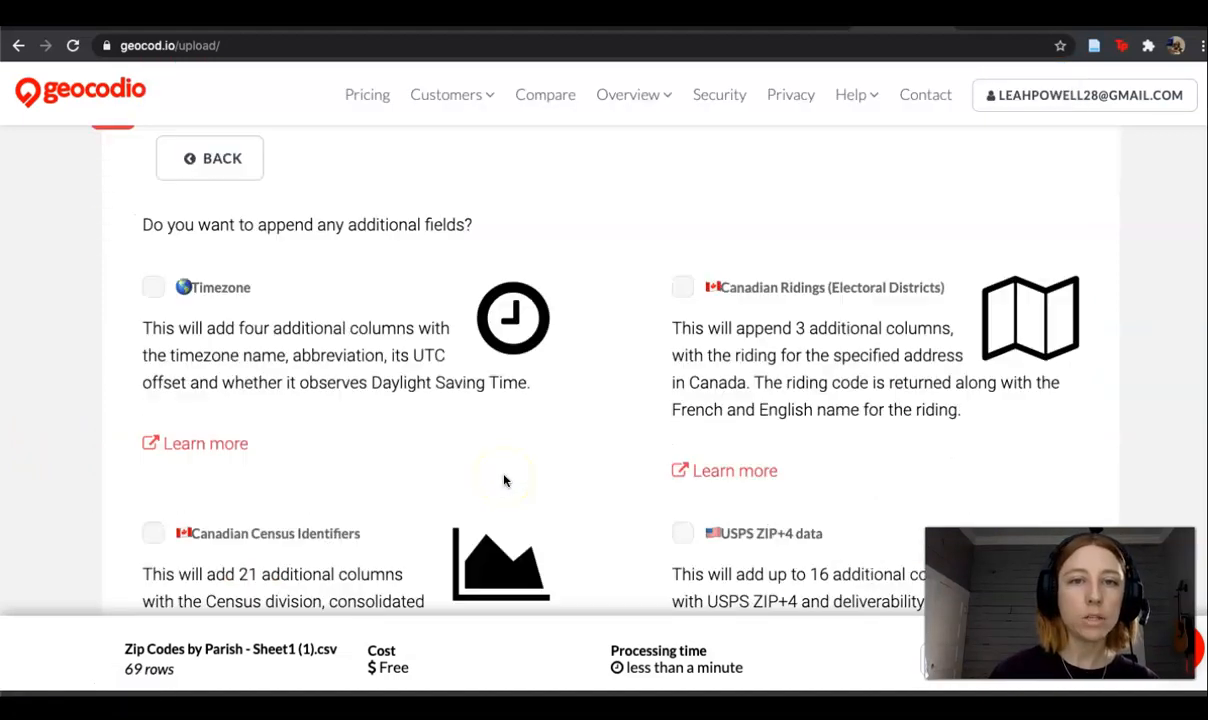
pyautogui.scroll(-2, 505, 481)
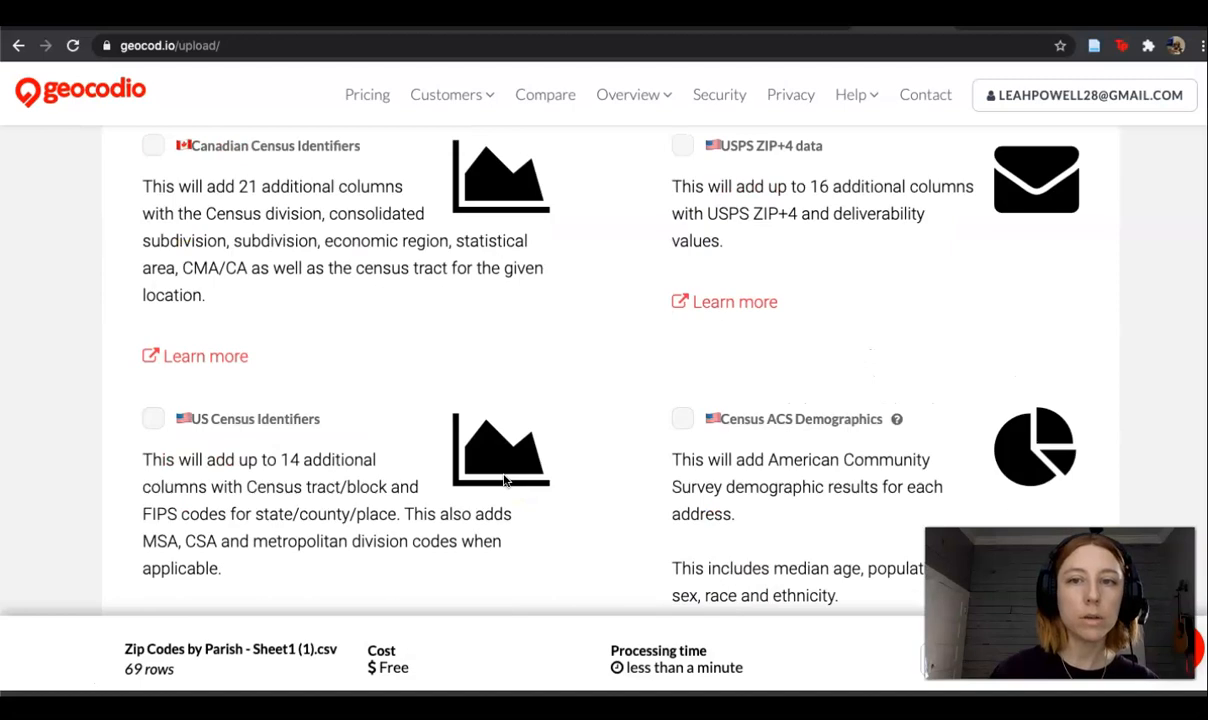
pyautogui.scroll(-20, 504, 481)
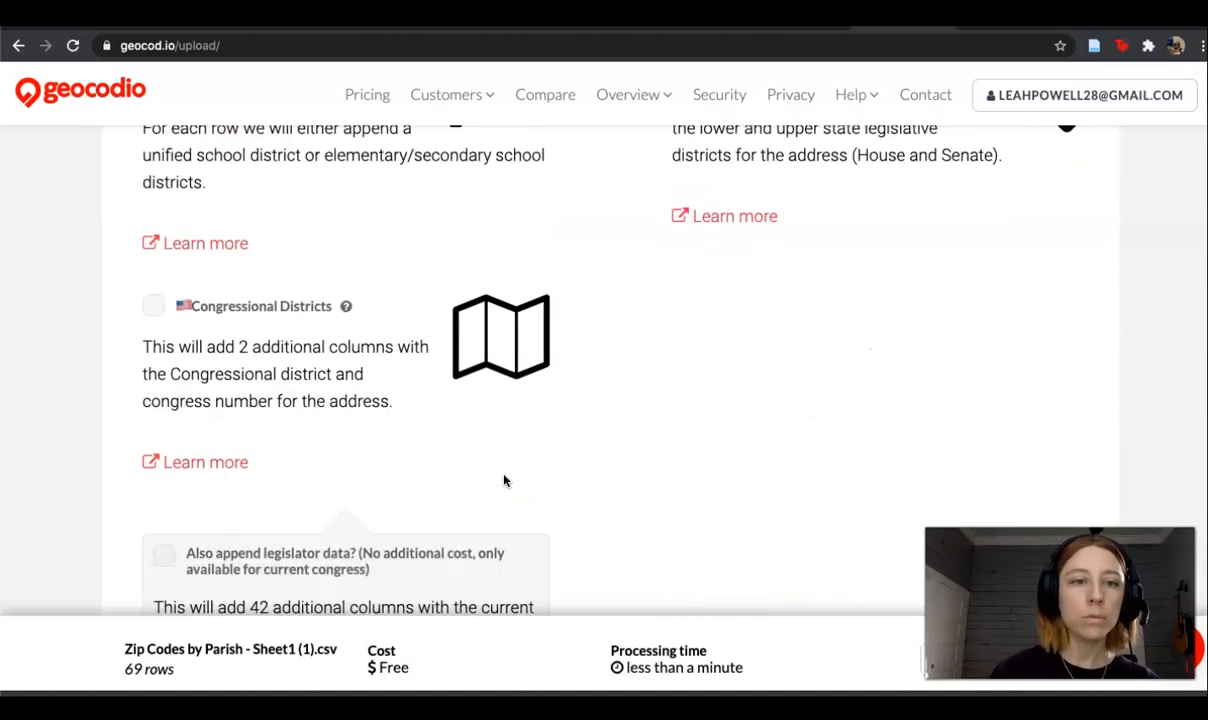
pyautogui.click(984, 298)
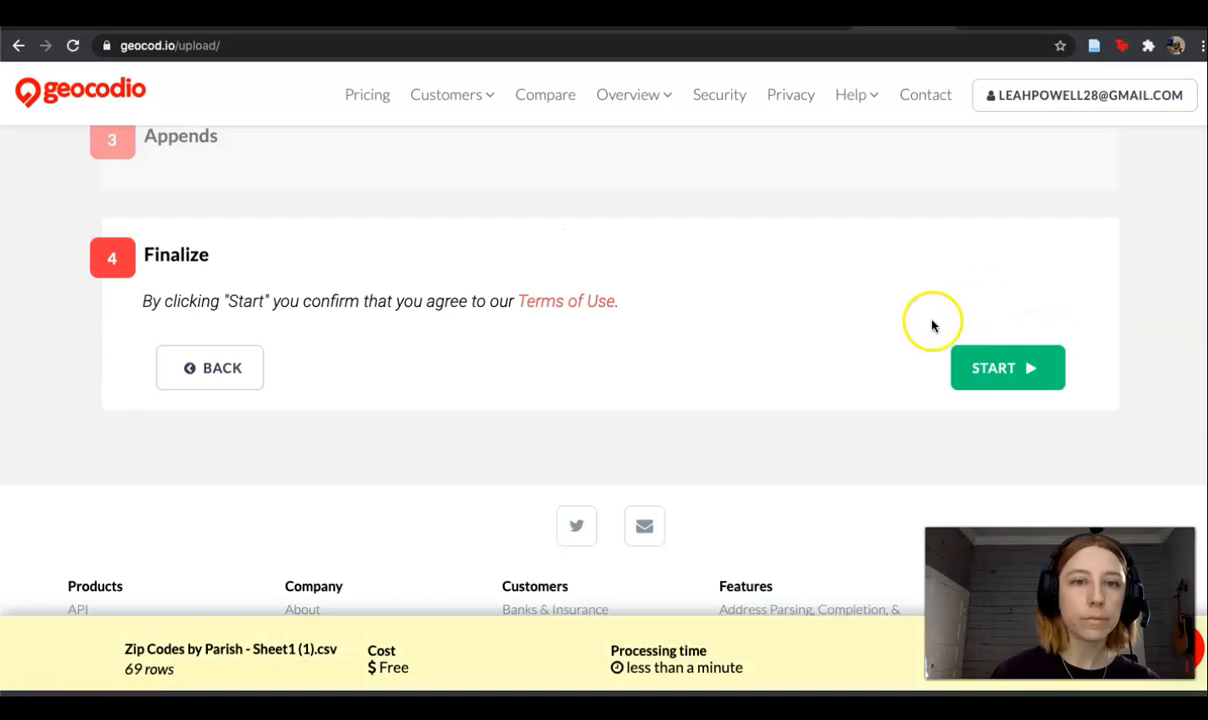
pyautogui.click(1015, 370)
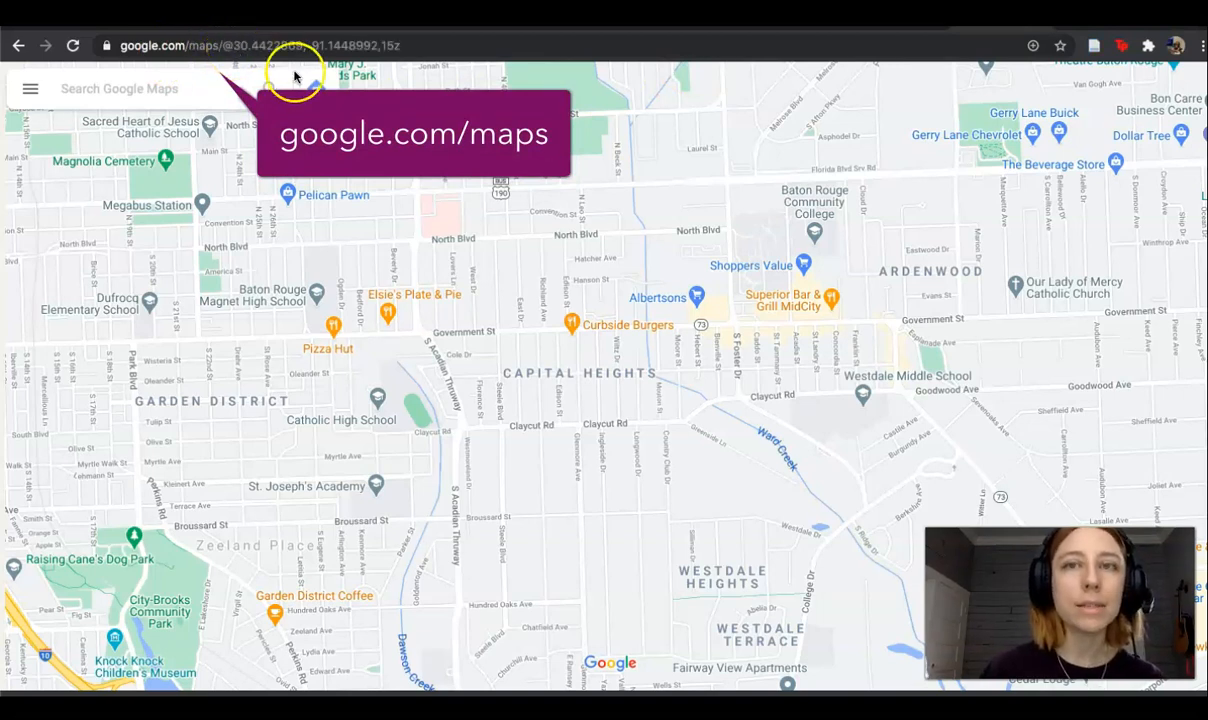
# Search Google Maps for "east baton rouge parish".
pyautogui.click(169, 93)
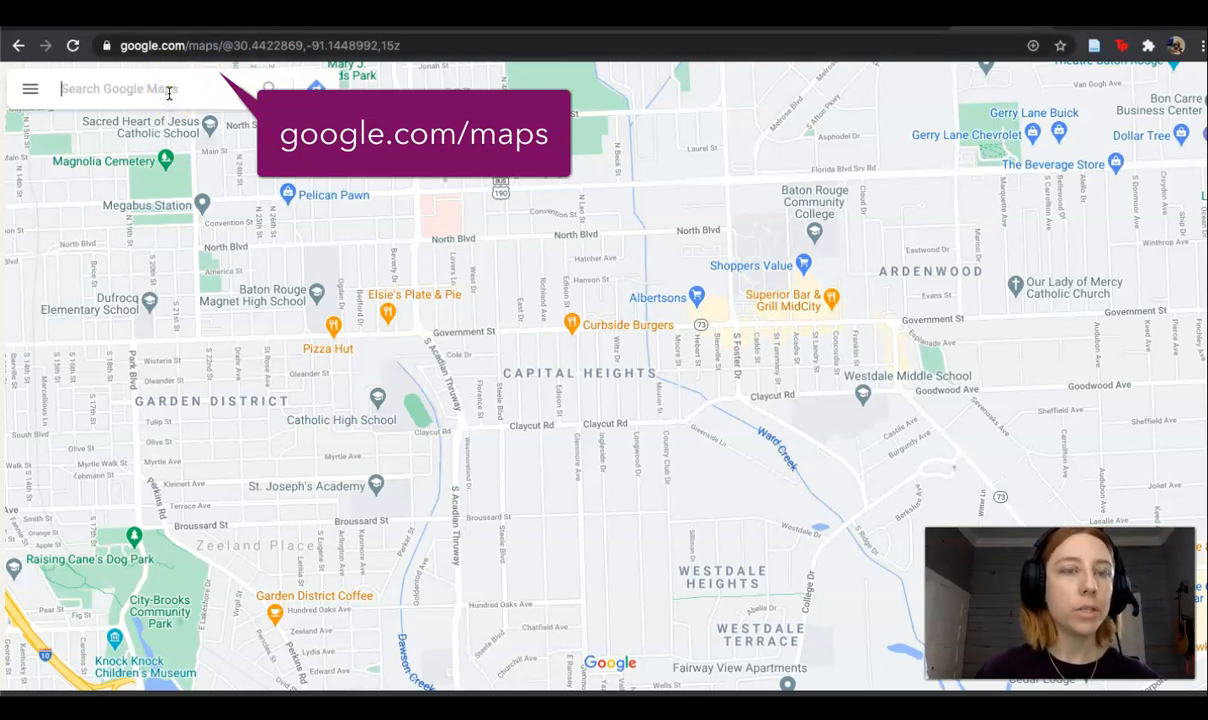
pyautogui.write('east baton rouge parish')
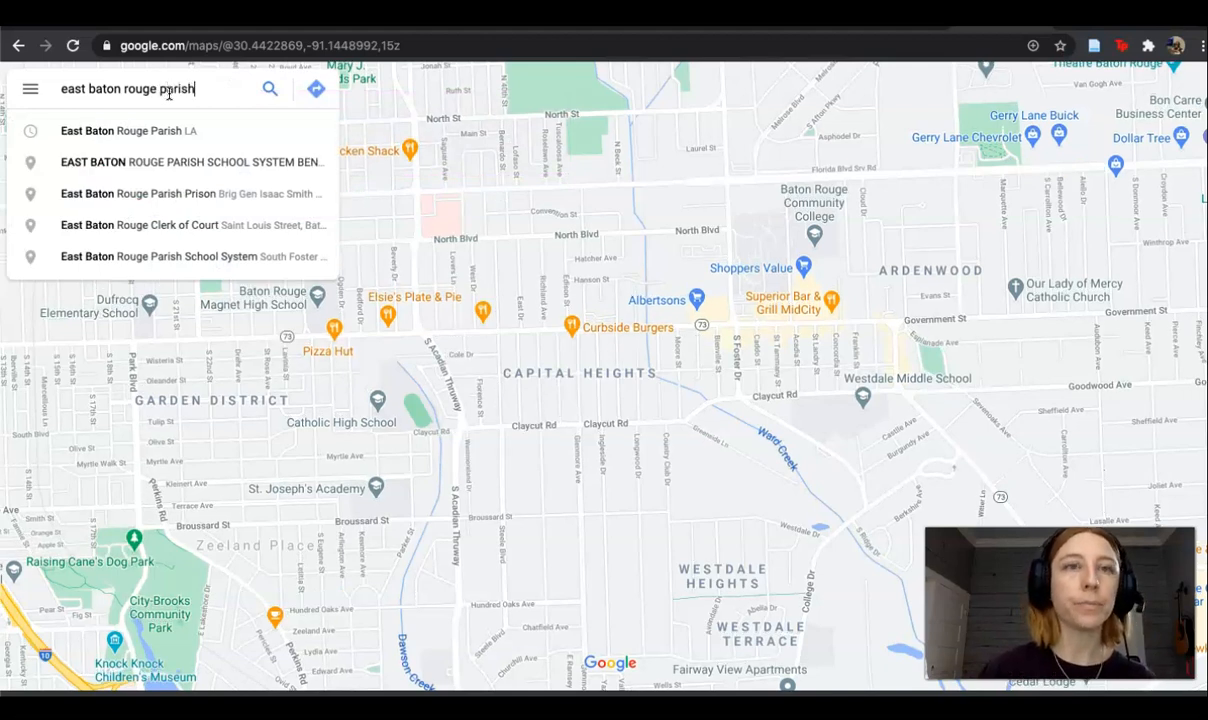
pyautogui.press('Return')
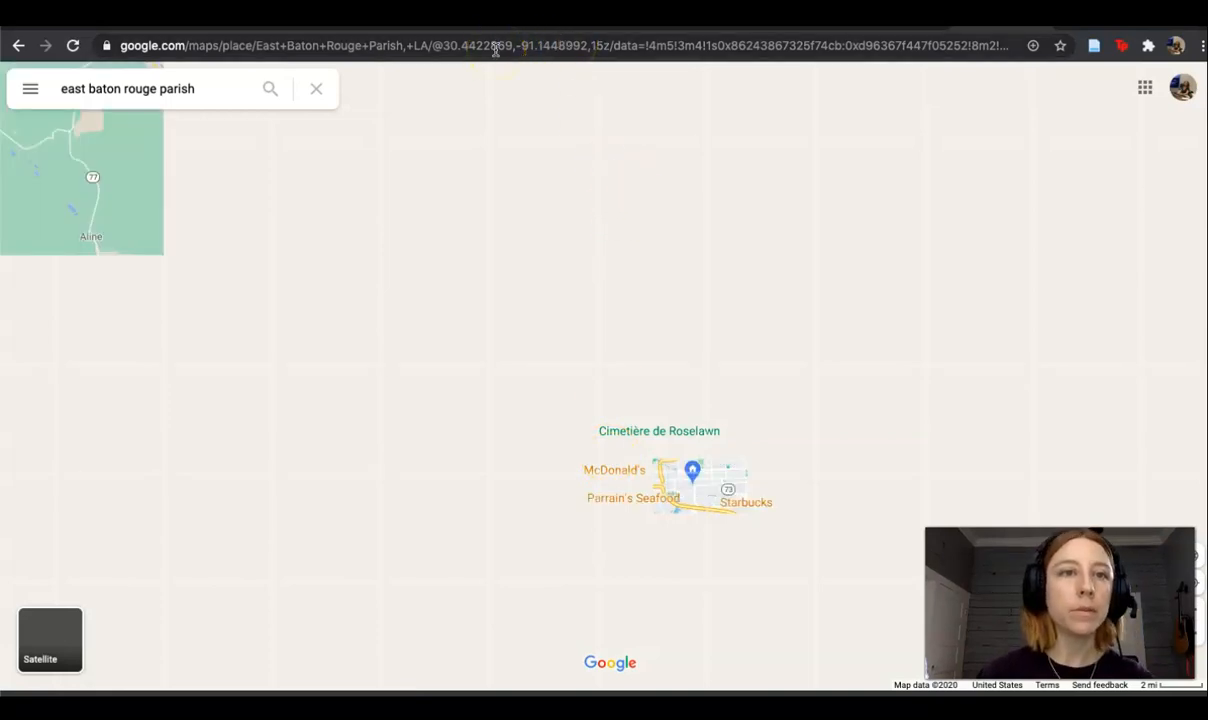
# Highlight the latitude and longitude in East Baton Rouge Parish's map URL, and copy the latitude 30.5161109.
pyautogui.click(196, 46)
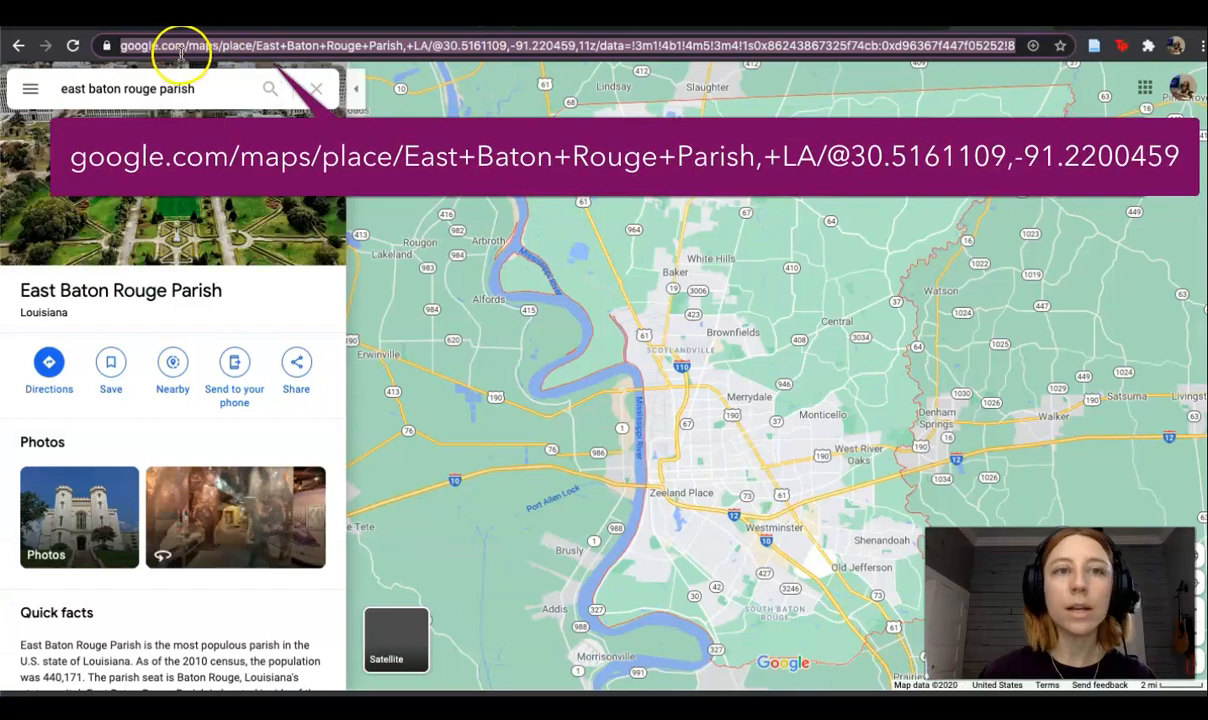
pyautogui.click(443, 46)
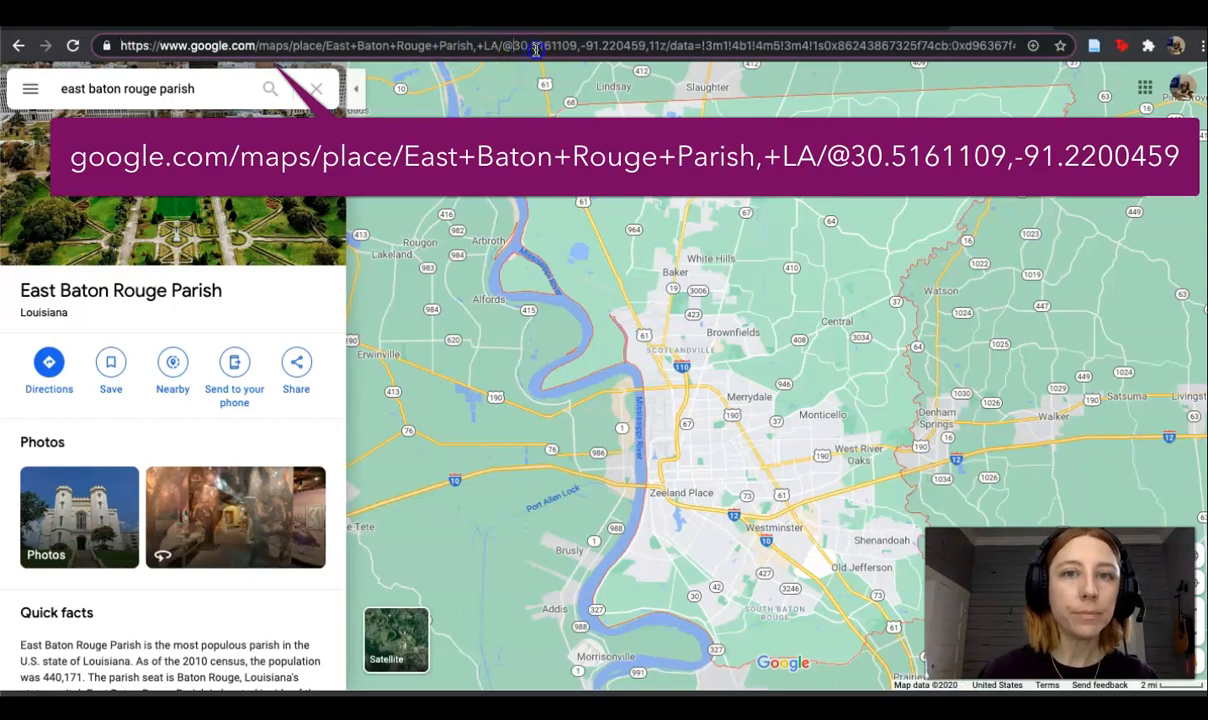
pyautogui.hotkey('shift', 'End')
pyautogui.hotkey('shift', 'Home')
pyautogui.moveTo(505, 46); pyautogui.dragTo(327, 58)
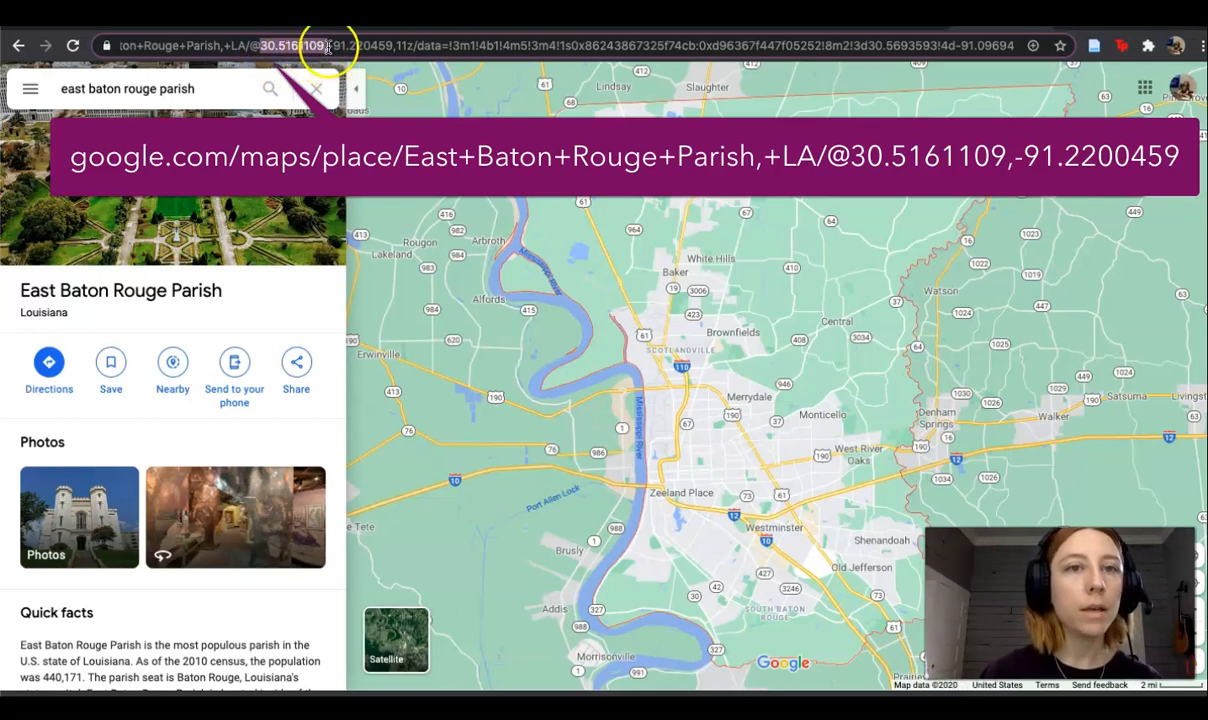
pyautogui.click(325, 48)
pyautogui.moveTo(327, 48); pyautogui.dragTo(338, 51)
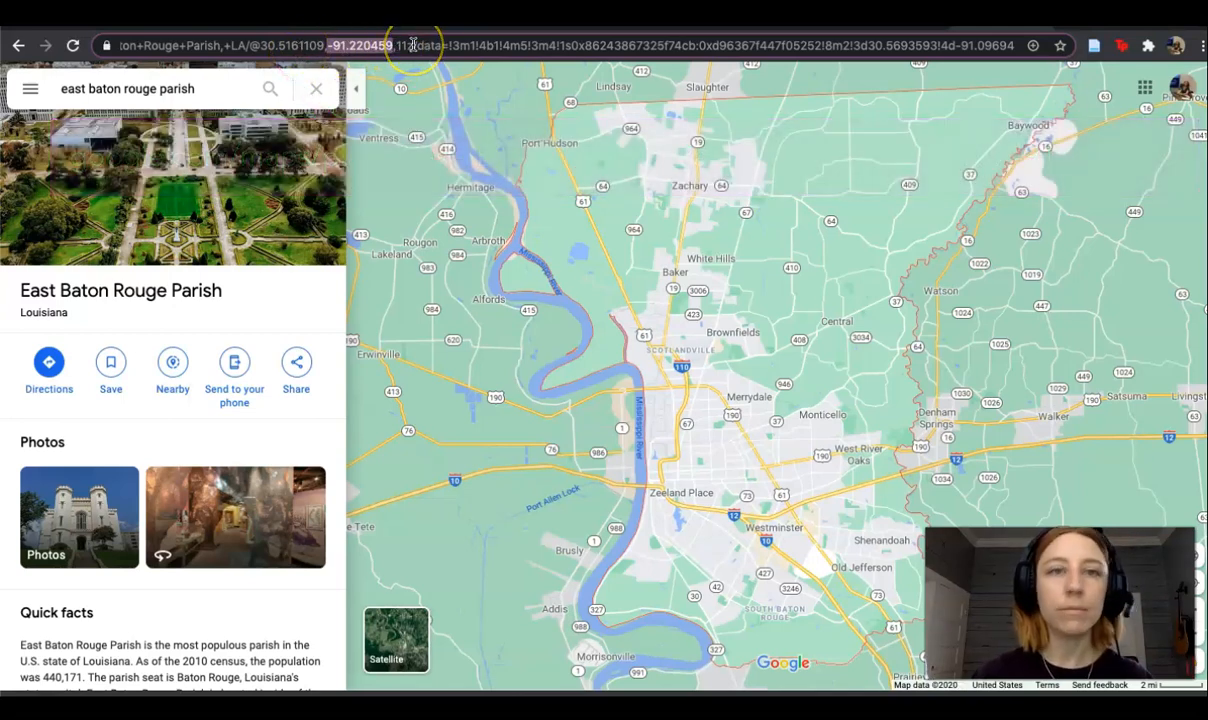
pyautogui.doubleClick(281, 46)
pyautogui.hotkey('ctrl', 'c')
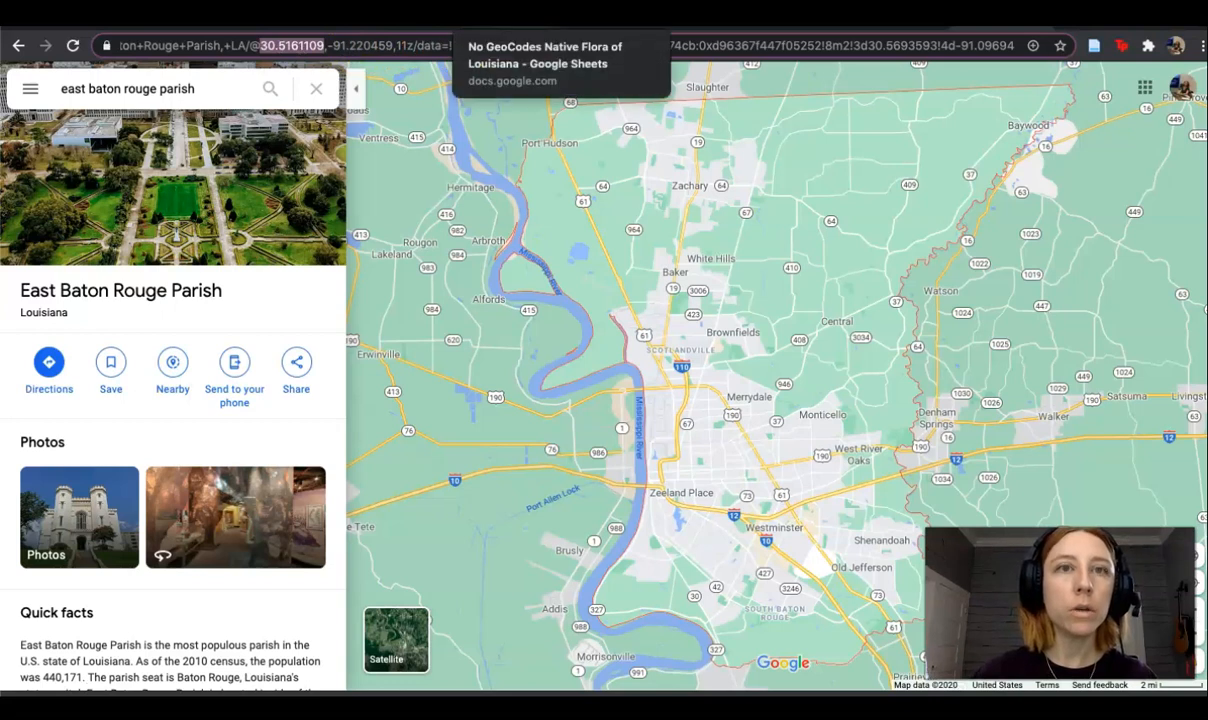
# Switch to the No GeoCodes Native Flora of Louisiana sheet and insert two columns after Place Collected :: geographic.
pyautogui.click(508, 30)
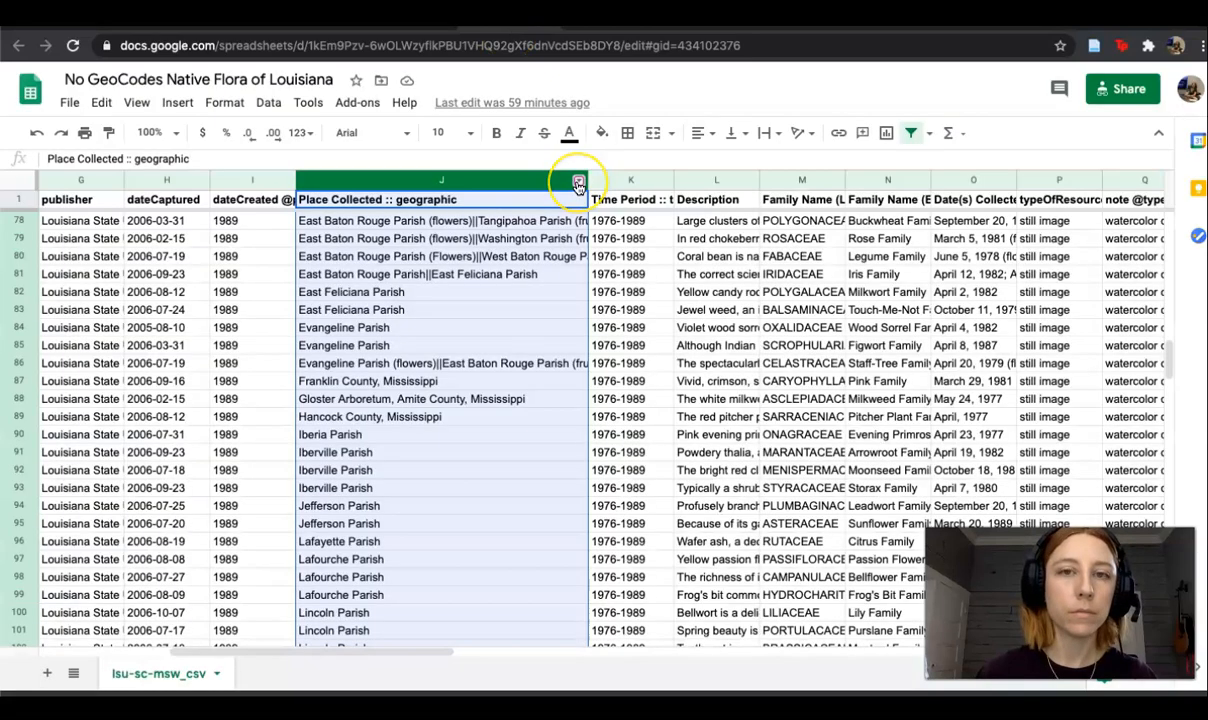
pyautogui.rightClick(576, 181)
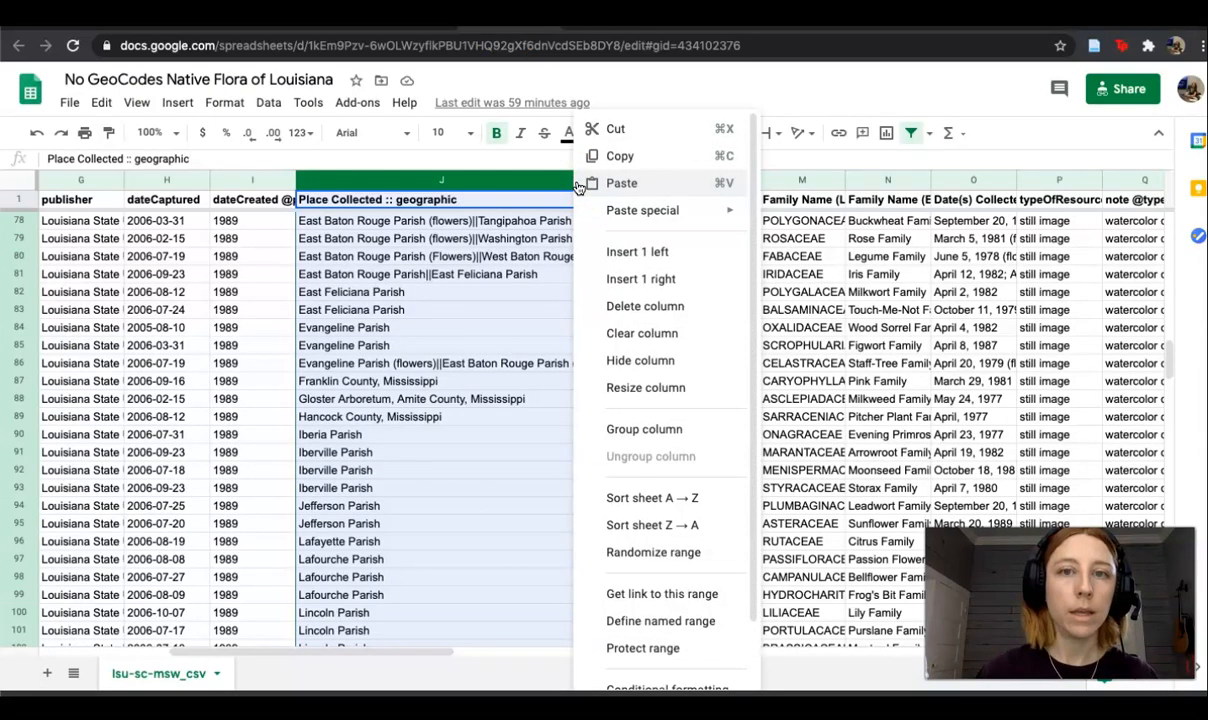
pyautogui.click(622, 258)
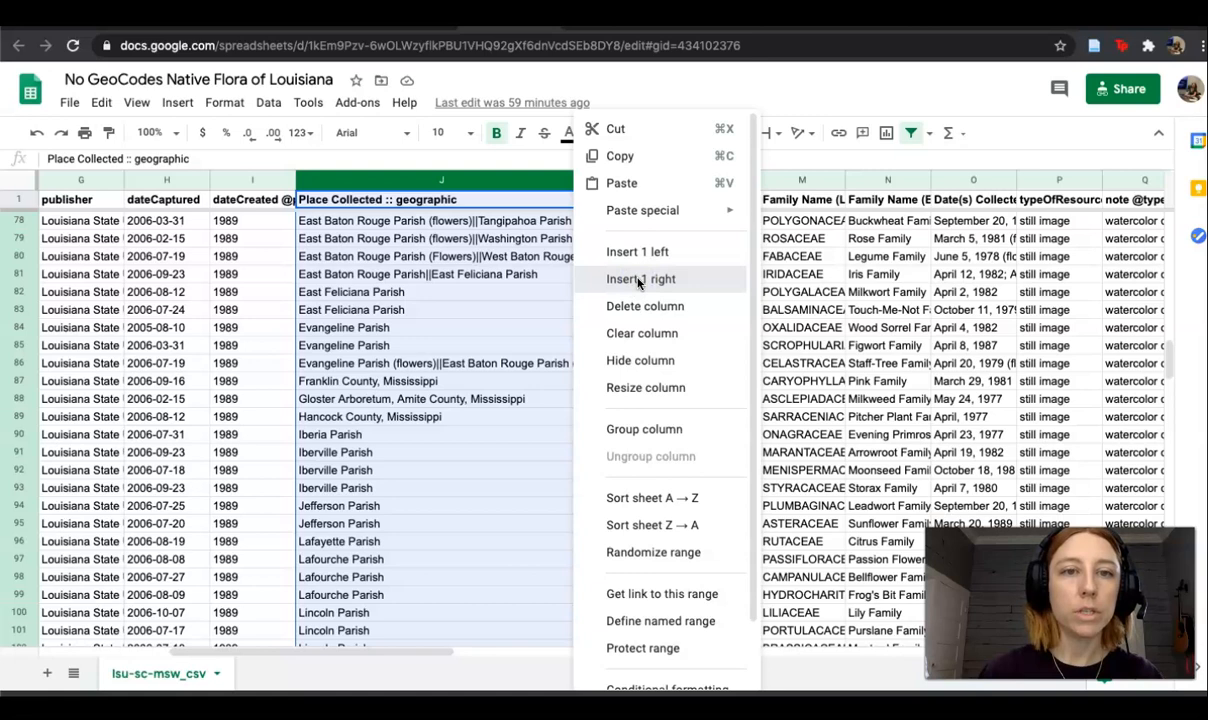
pyautogui.click(639, 280)
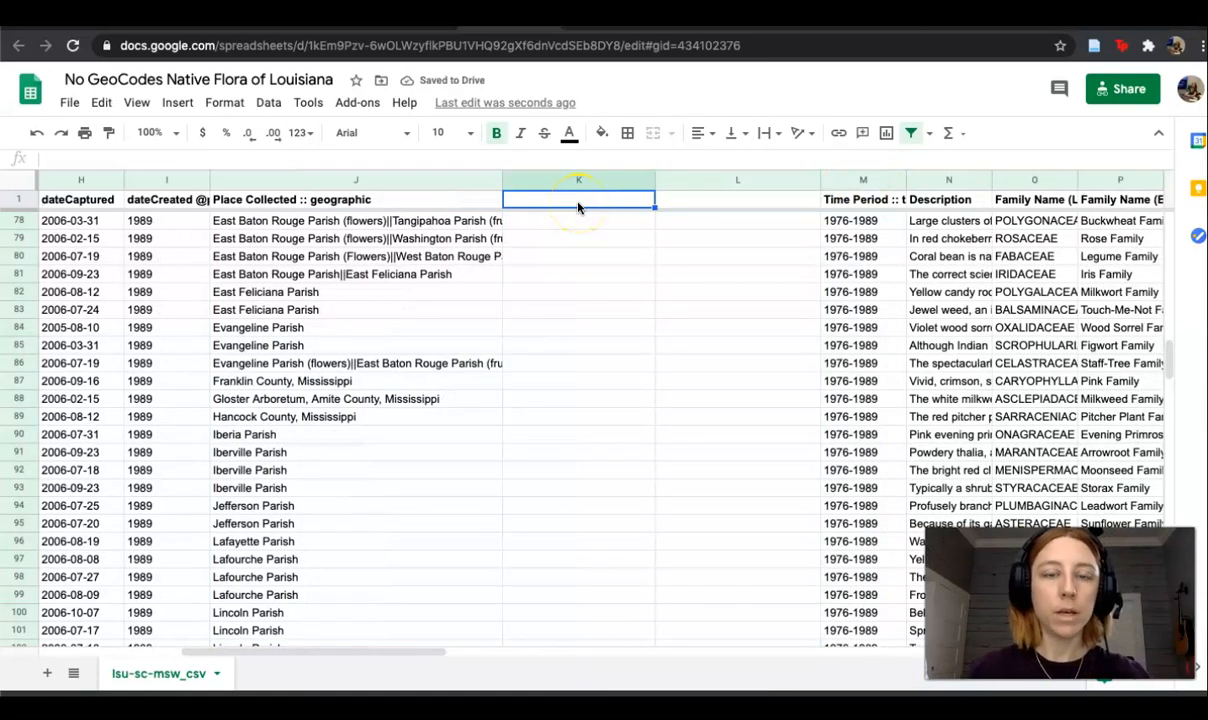
# Head the two new columns after Place Collected :: geographic "Latitude" and "Longitude".
pyautogui.write('Latitude')
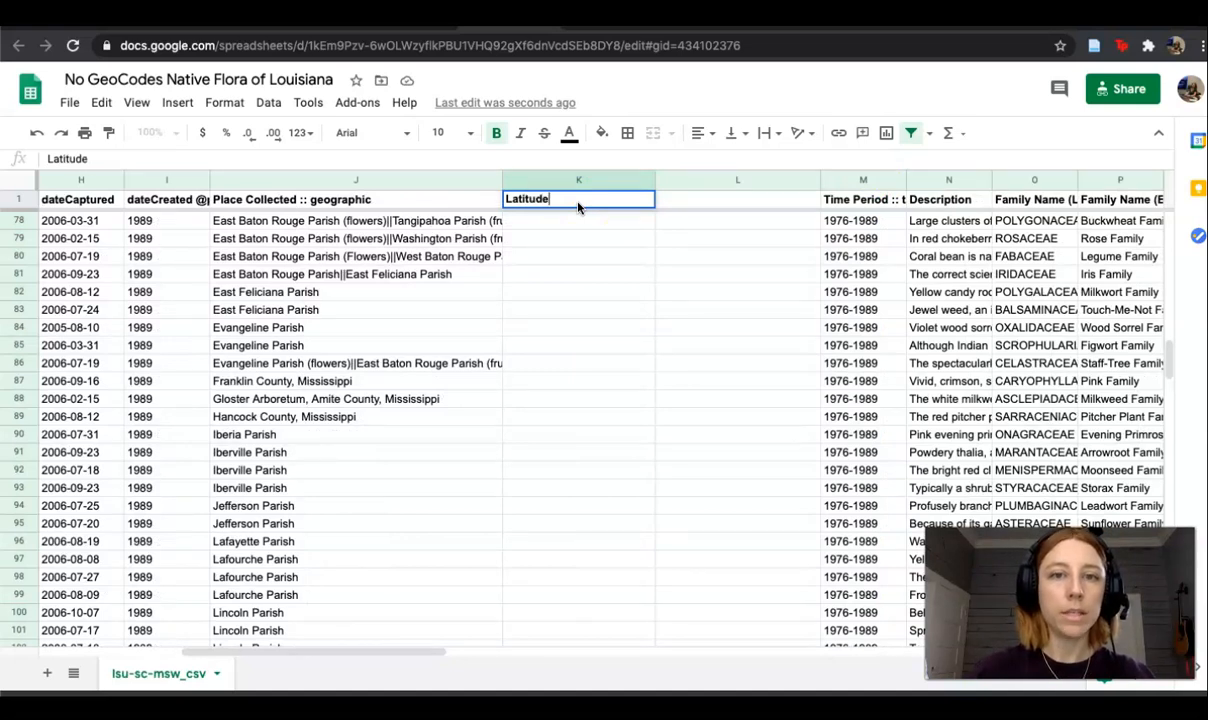
pyautogui.press('Tab')
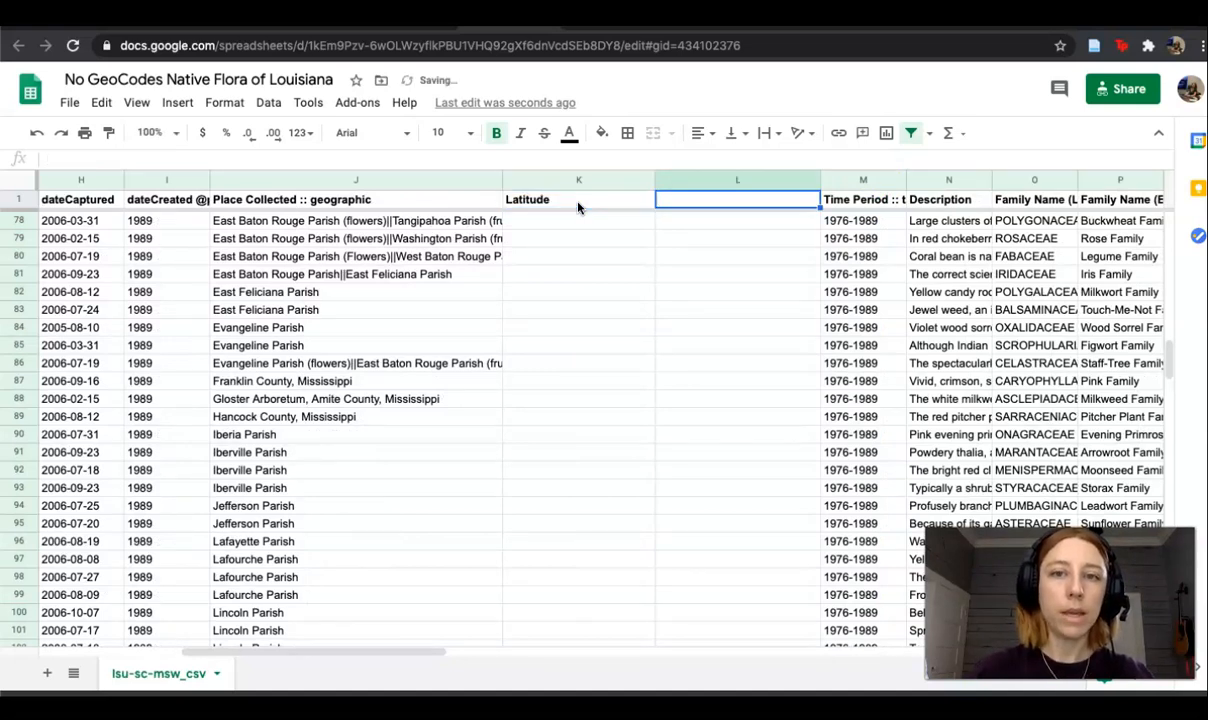
pyautogui.write('Longitud')
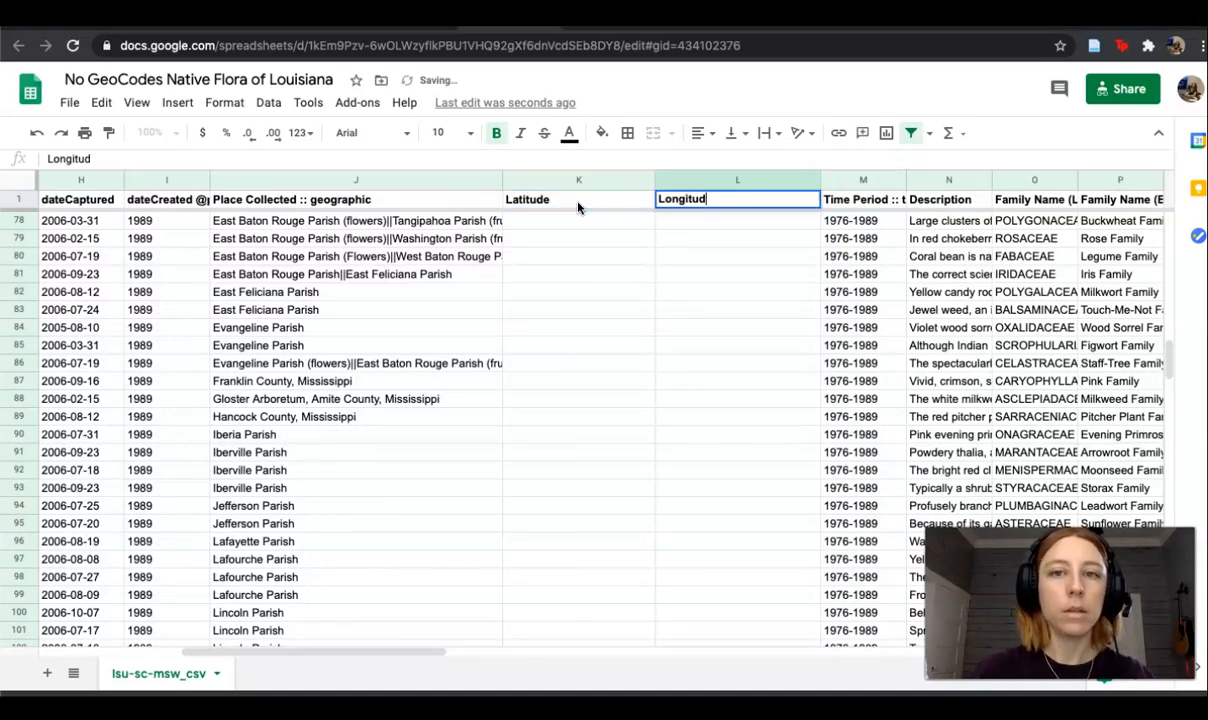
pyautogui.write('e')
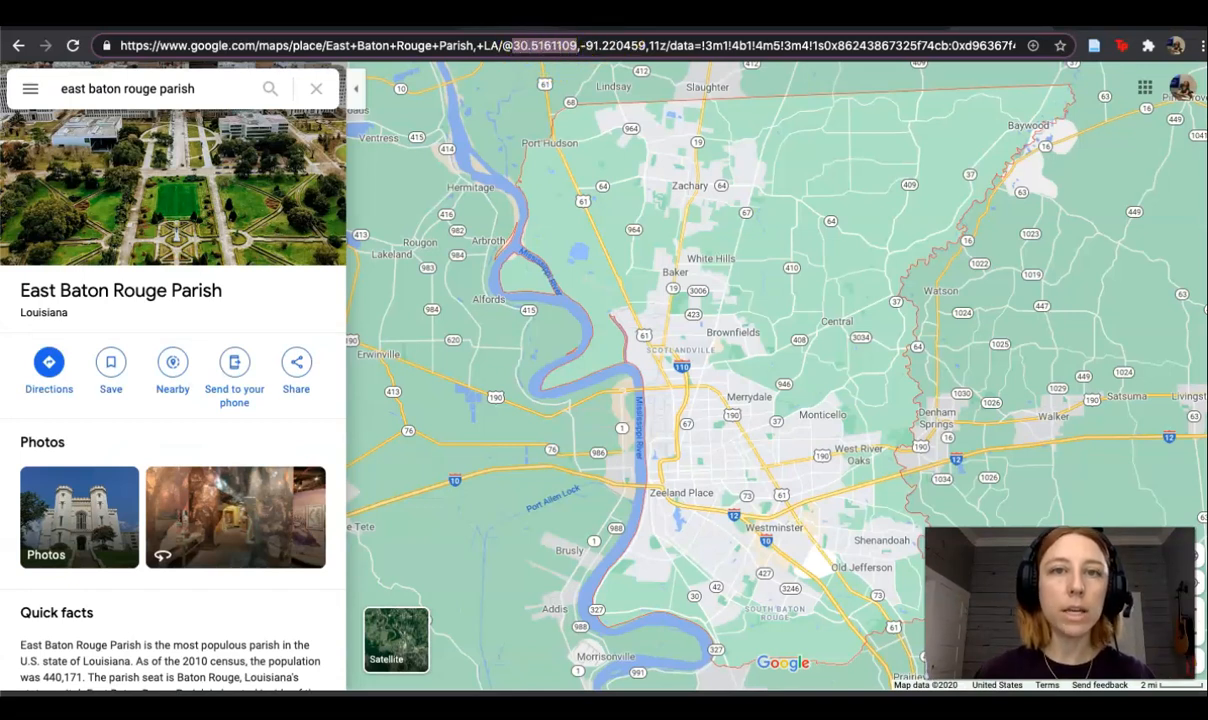
# Paste the copied latitude 30.5161109 into the Latitude cell of row 30, the first East Baton Rouge entry in the flora sheet.
pyautogui.click(480, 15)
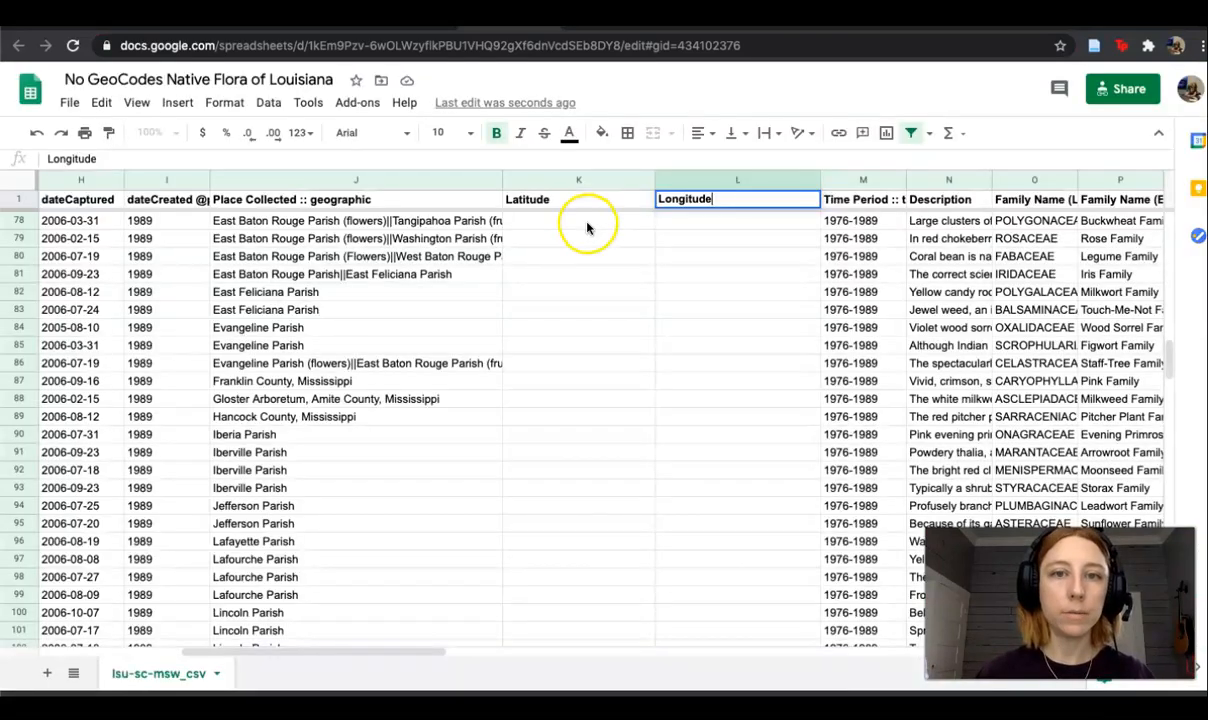
pyautogui.click(588, 225)
pyautogui.scroll(5, 467, 315)
pyautogui.scroll(8, 467, 315)
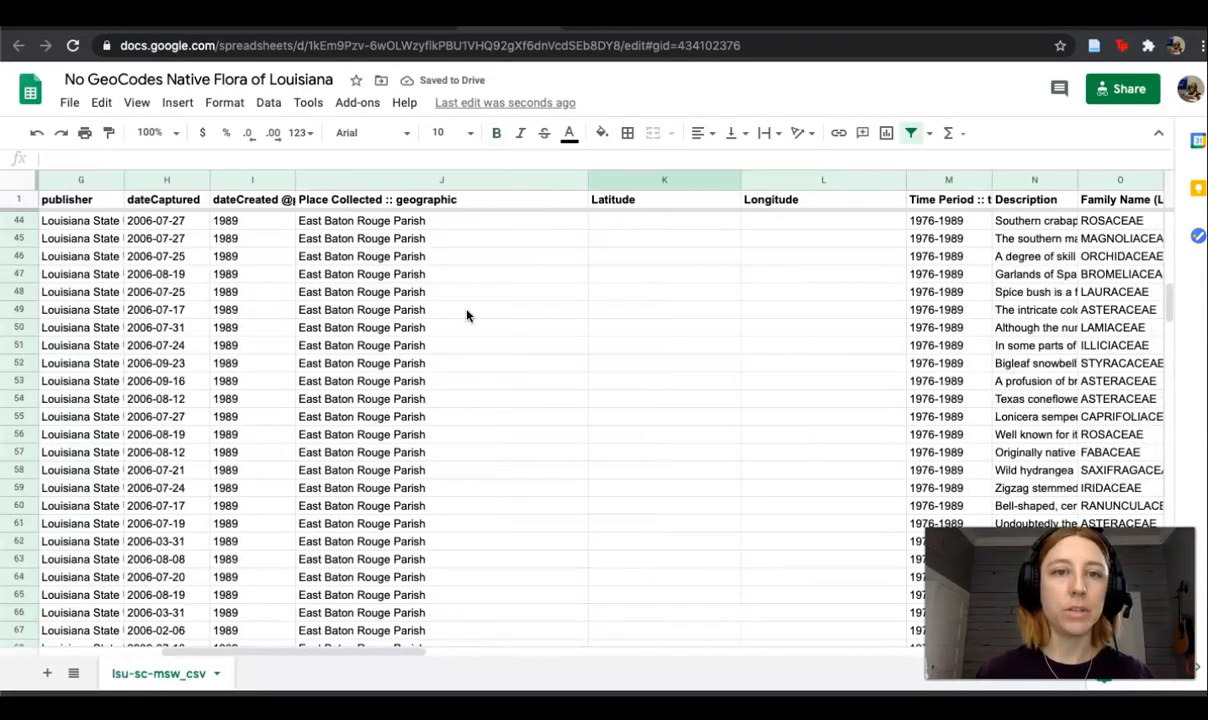
pyautogui.scroll(2, 467, 315)
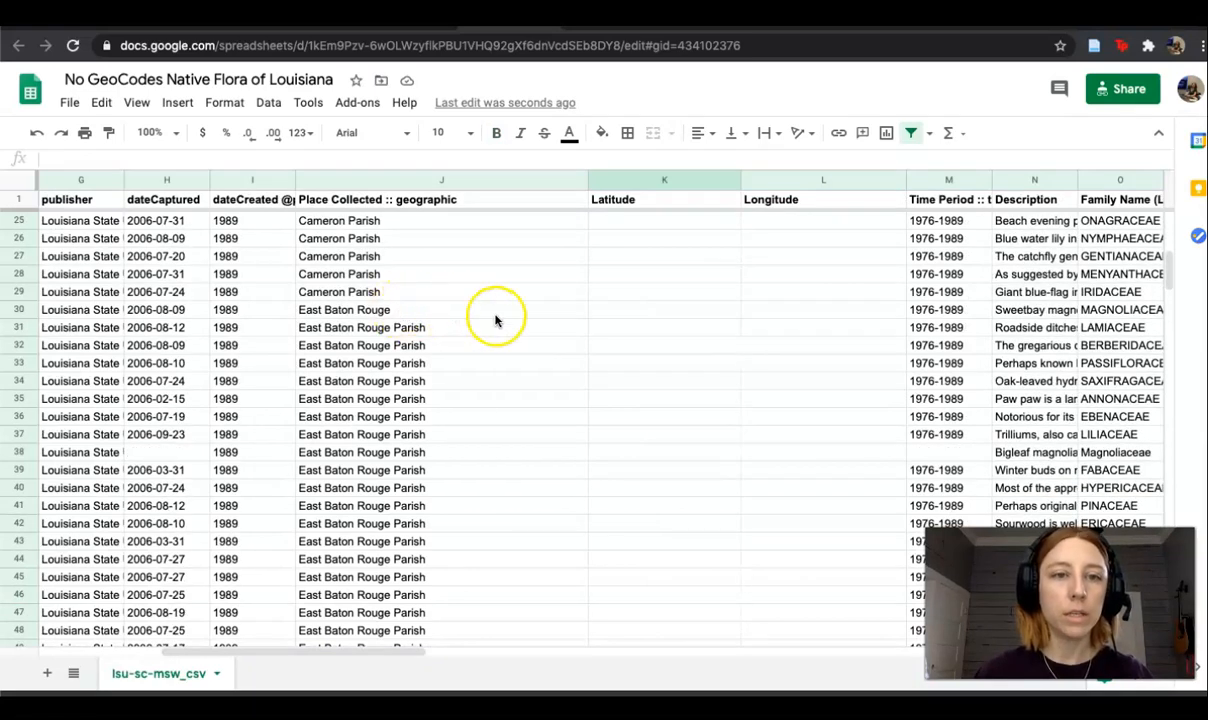
pyautogui.click(630, 316)
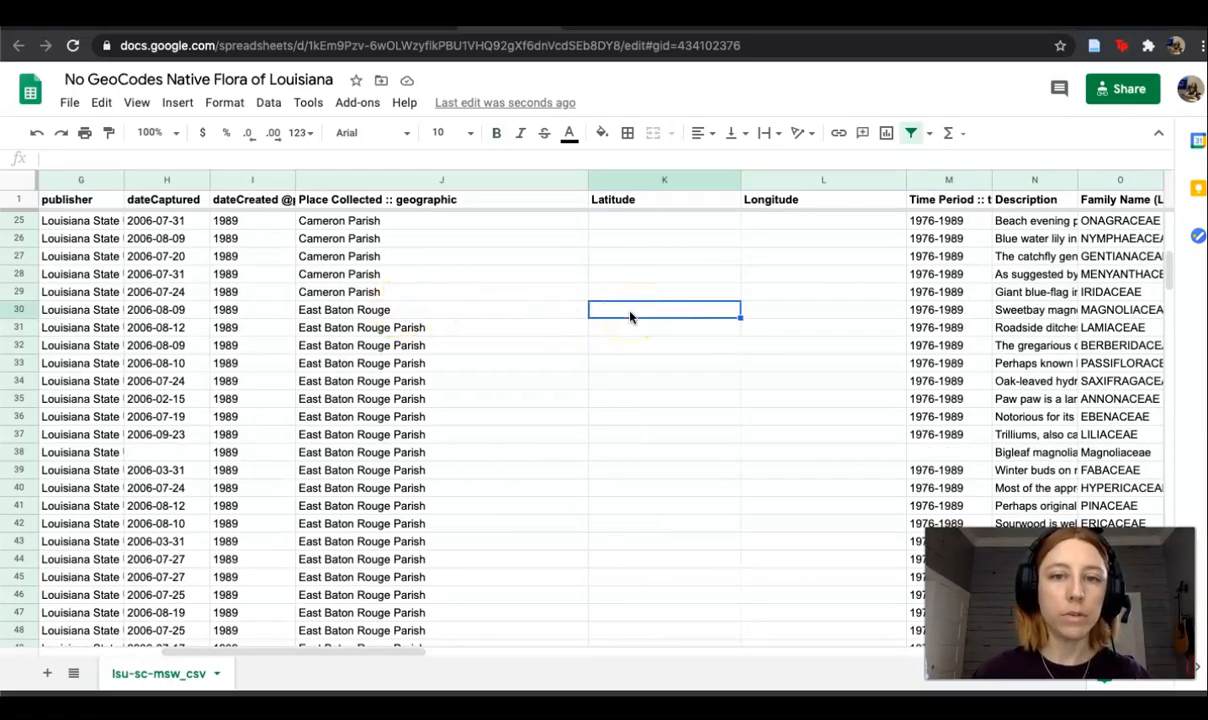
pyautogui.hotkey('ctrl', 'v')
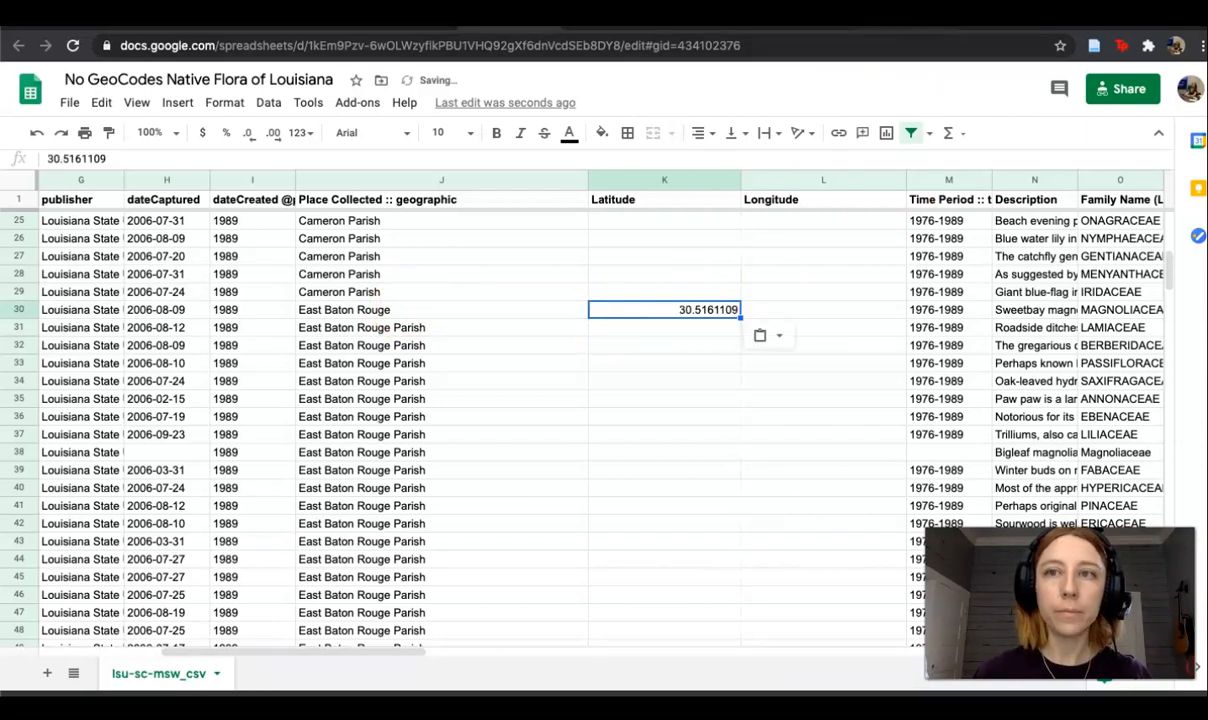
# Copy the longitude -91.220459 from East Baton Rouge Parish's Google Maps URL and paste it into row 30's Longitude cell.
pyautogui.click(890, 30)
pyautogui.moveTo(580, 46); pyautogui.dragTo(401, 46)
pyautogui.hotkey('ctrl', 'c')
pyautogui.click(414, 123)
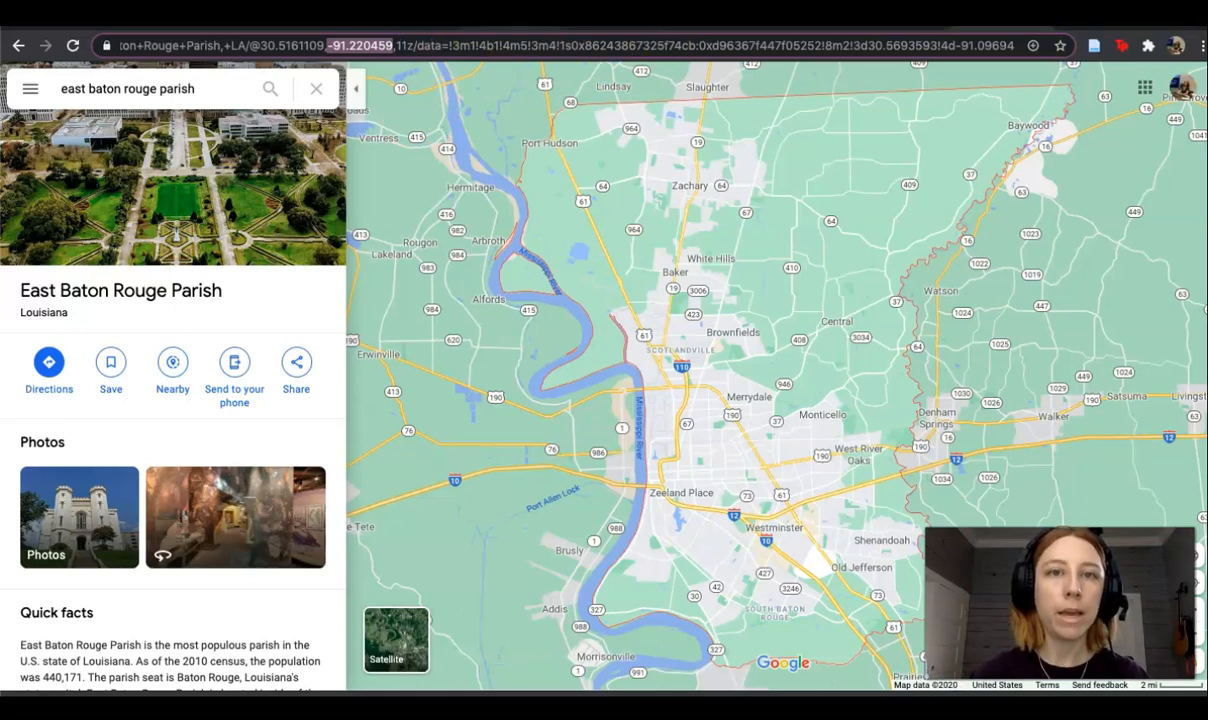
pyautogui.hotkey('alt', 'Tab')
pyautogui.click(790, 313)
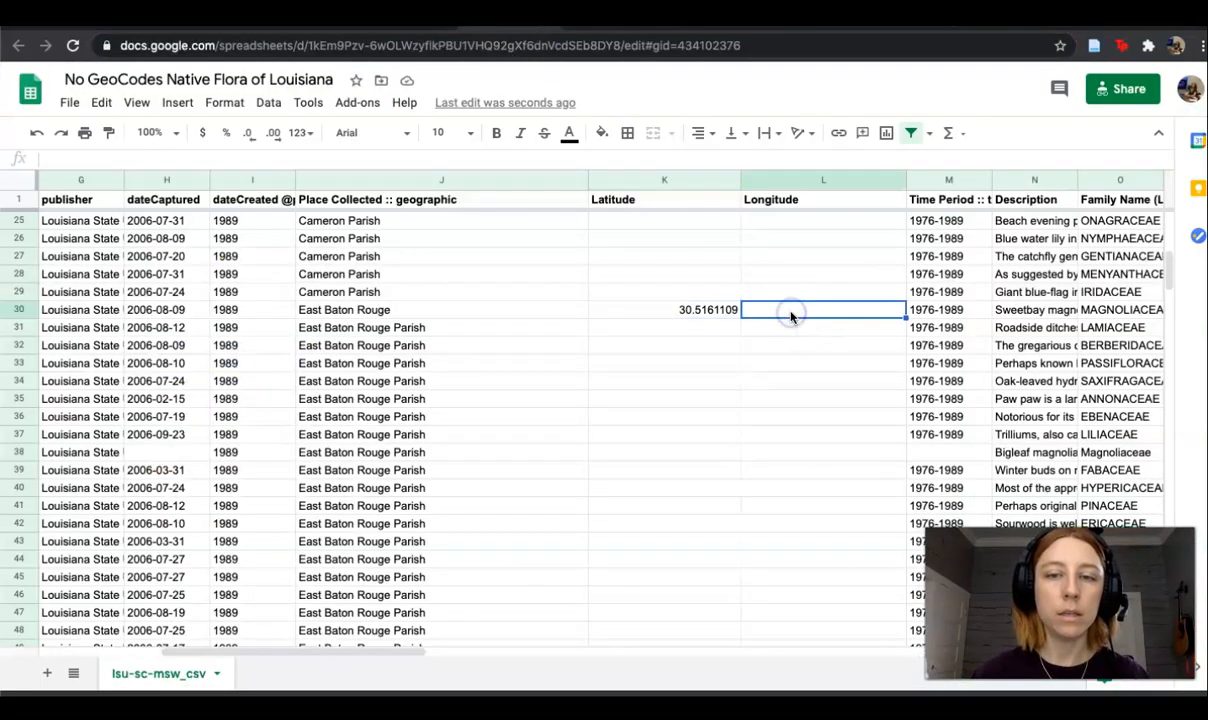
pyautogui.hotkey('ctrl', 'v')
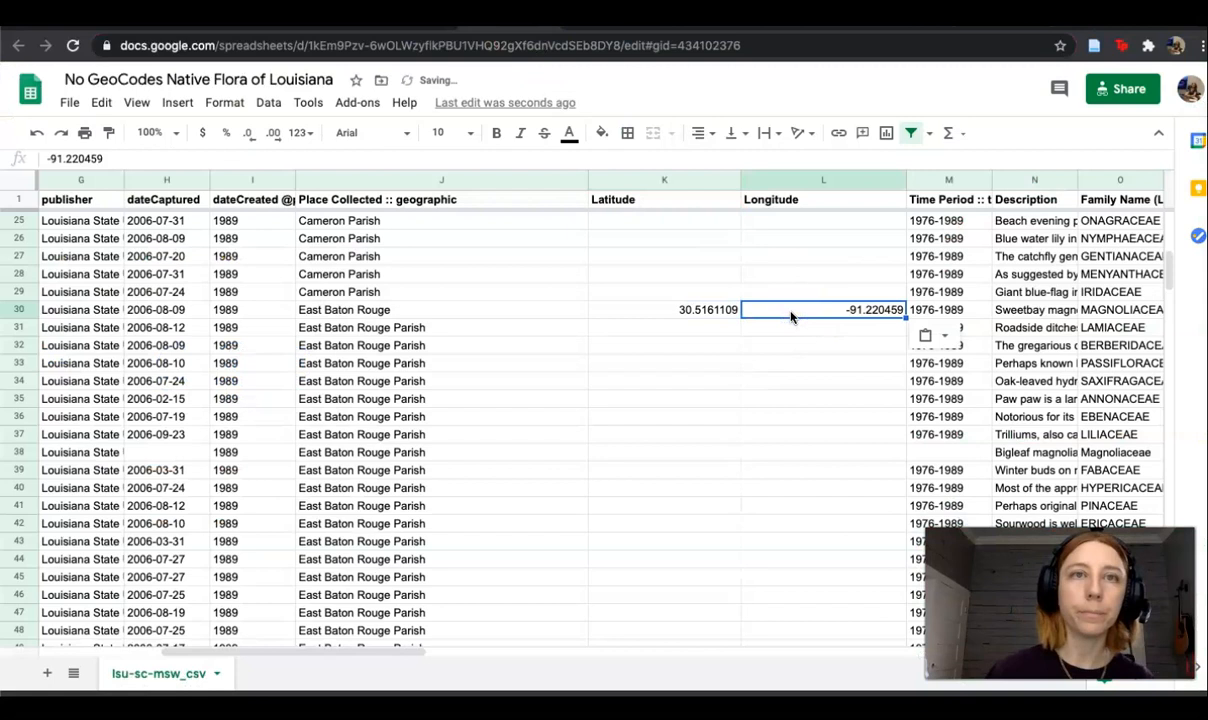
# Fill row 30's latitude down to row 81, and its longitude down the East Baton Rouge rows.
pyautogui.click(724, 313)
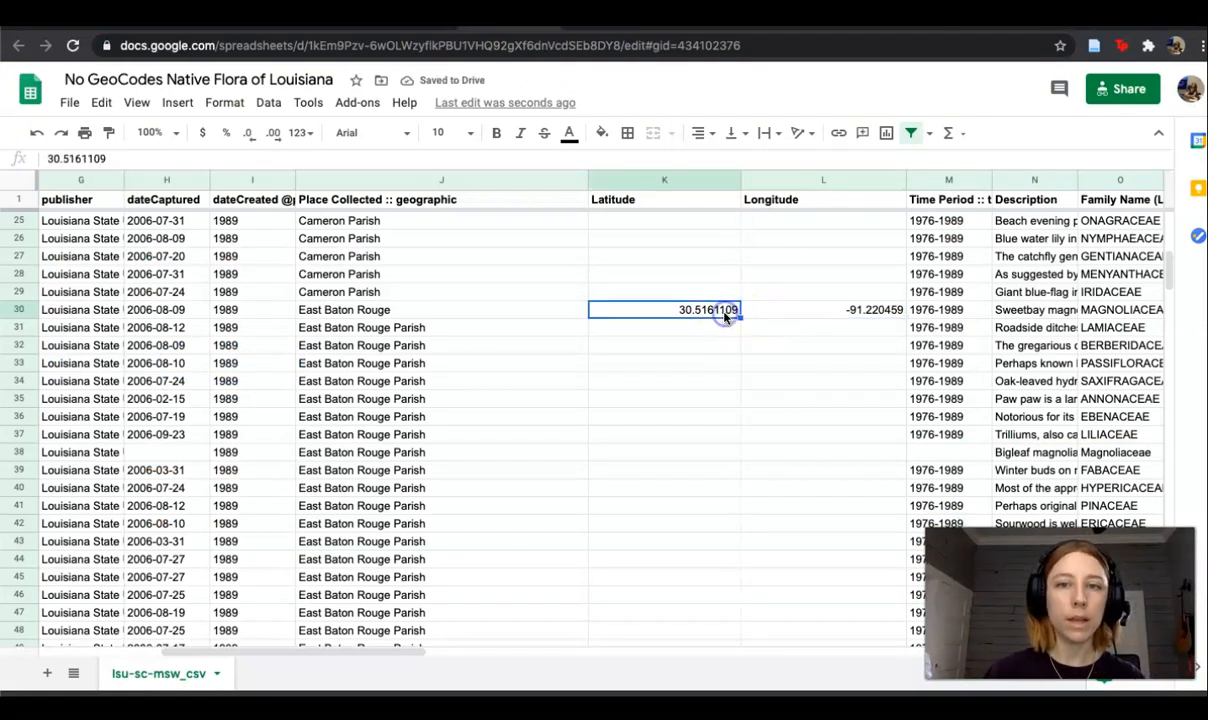
pyautogui.moveTo(740, 317); pyautogui.dragTo(718, 578)
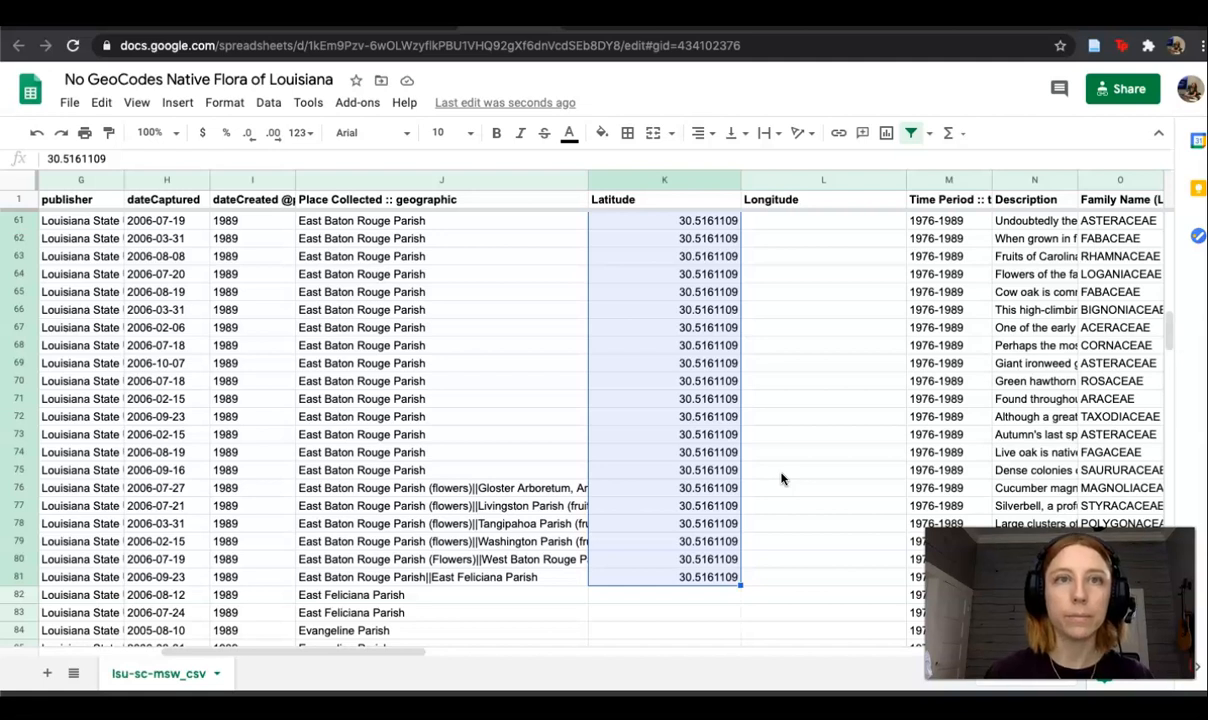
pyautogui.click(782, 478)
pyautogui.hotkey('ctrl', 'Up')
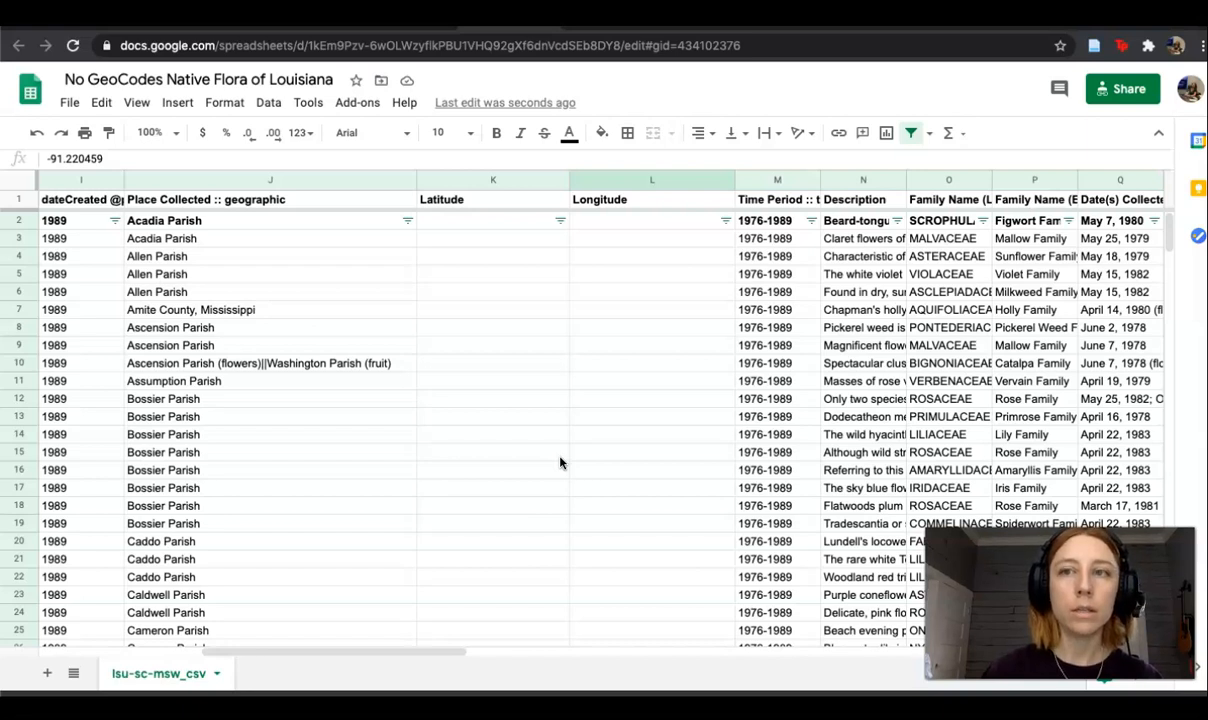
# Look up Acadia Parish, LA in Google Maps, highlight the latitude and longitude in its URL, and return to the flora sheet.
pyautogui.hotkey('ctrl', 'Tab')
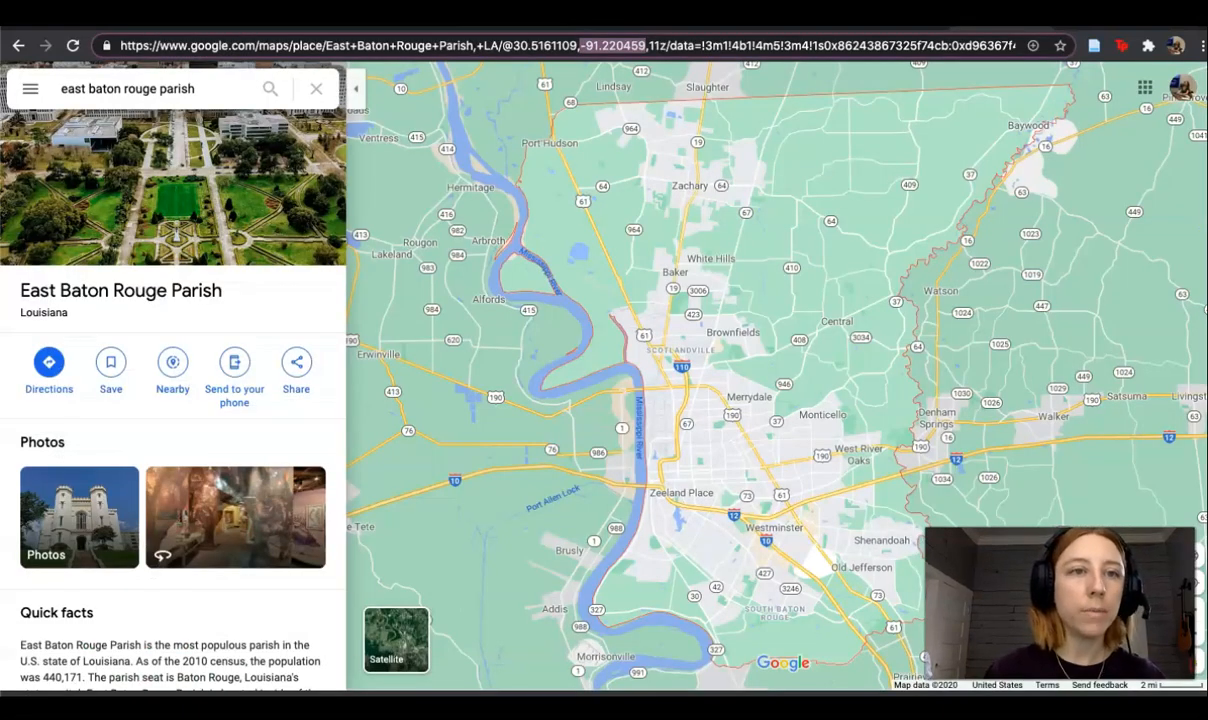
pyautogui.click(97, 94)
pyautogui.write('a')
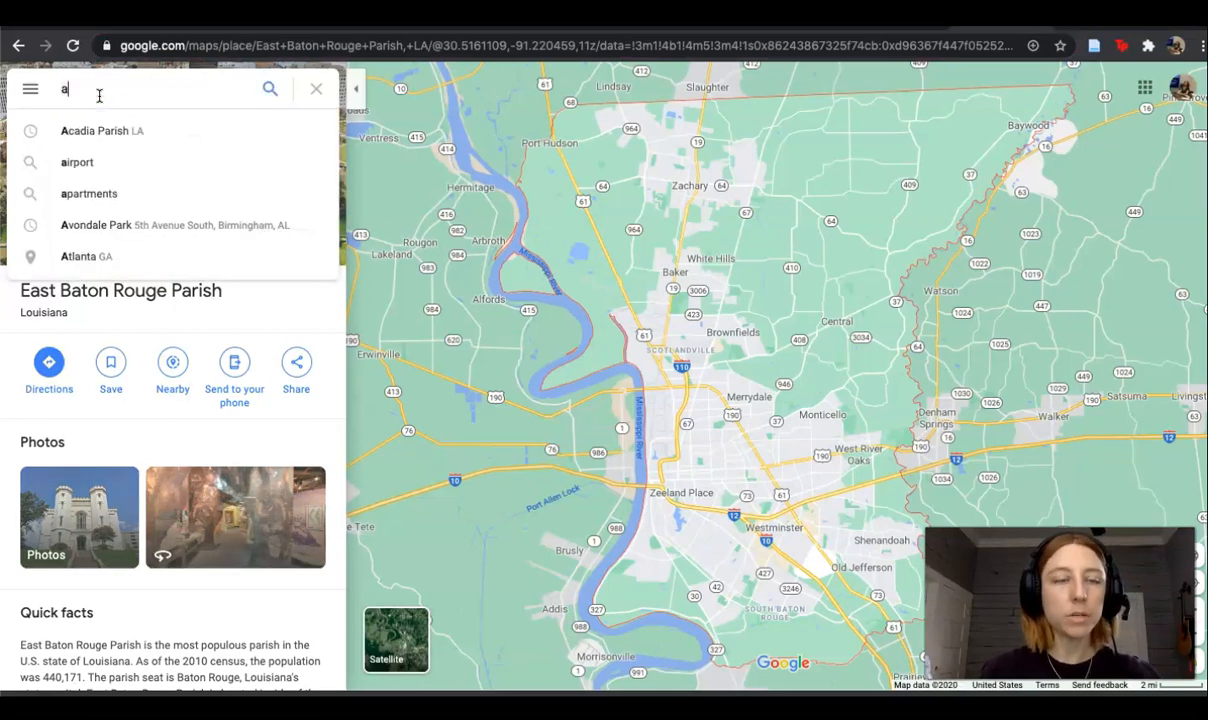
pyautogui.press('Down')
pyautogui.press('Return')
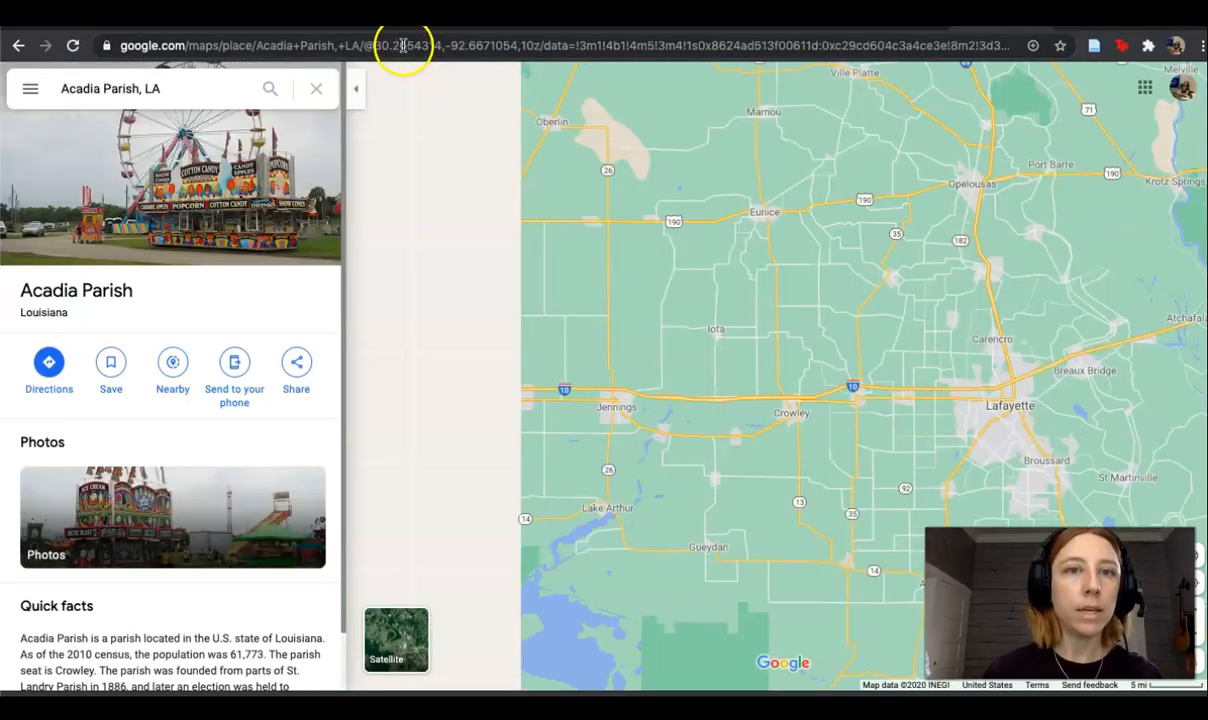
pyautogui.doubleClick(404, 44)
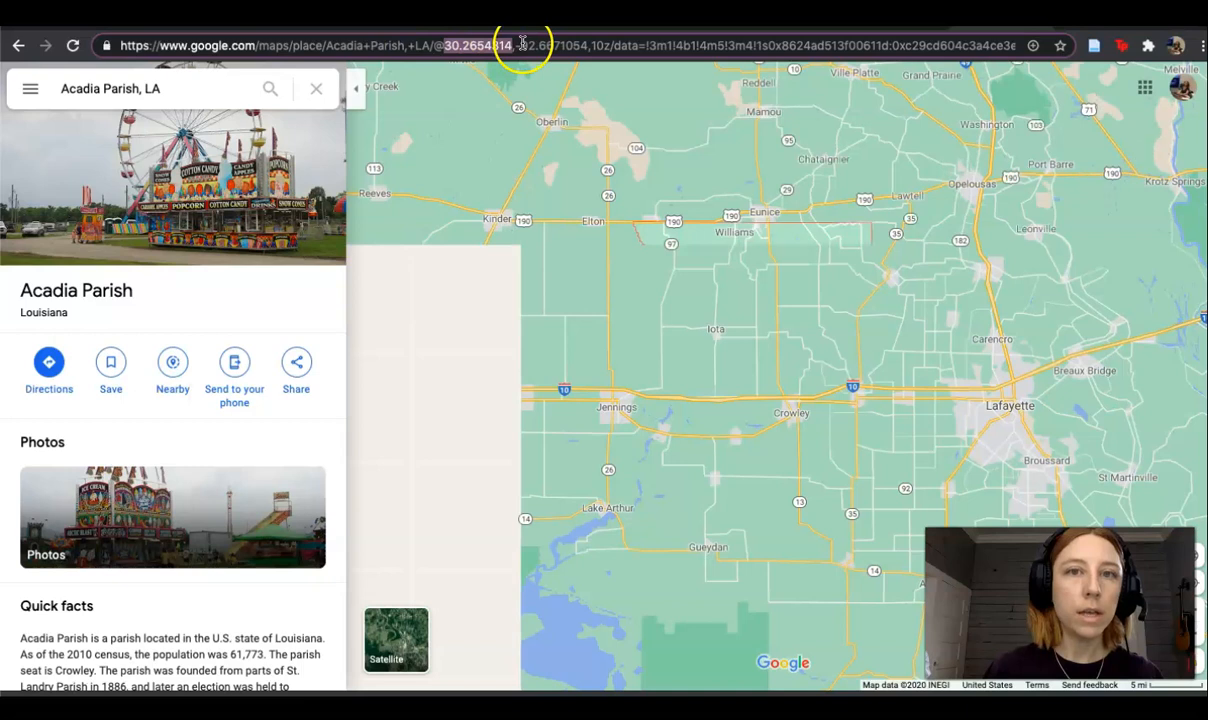
pyautogui.moveTo(514, 45); pyautogui.dragTo(589, 46)
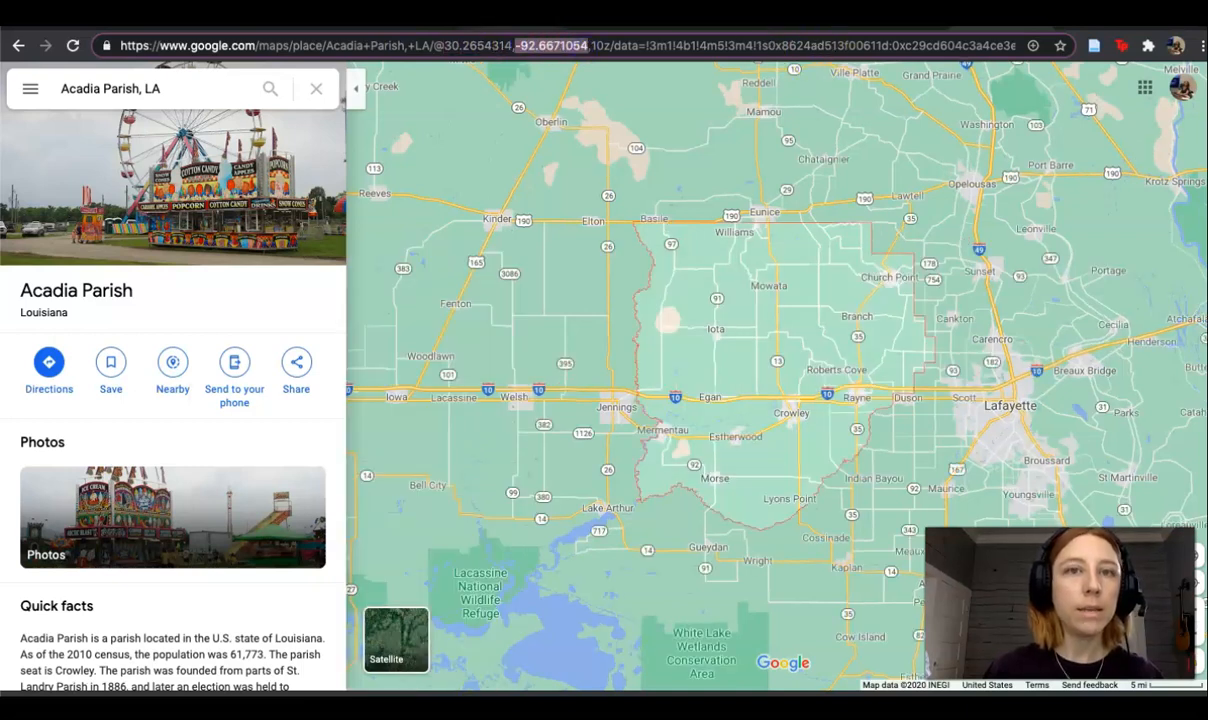
pyautogui.hotkey('ctrl', 'Tab')
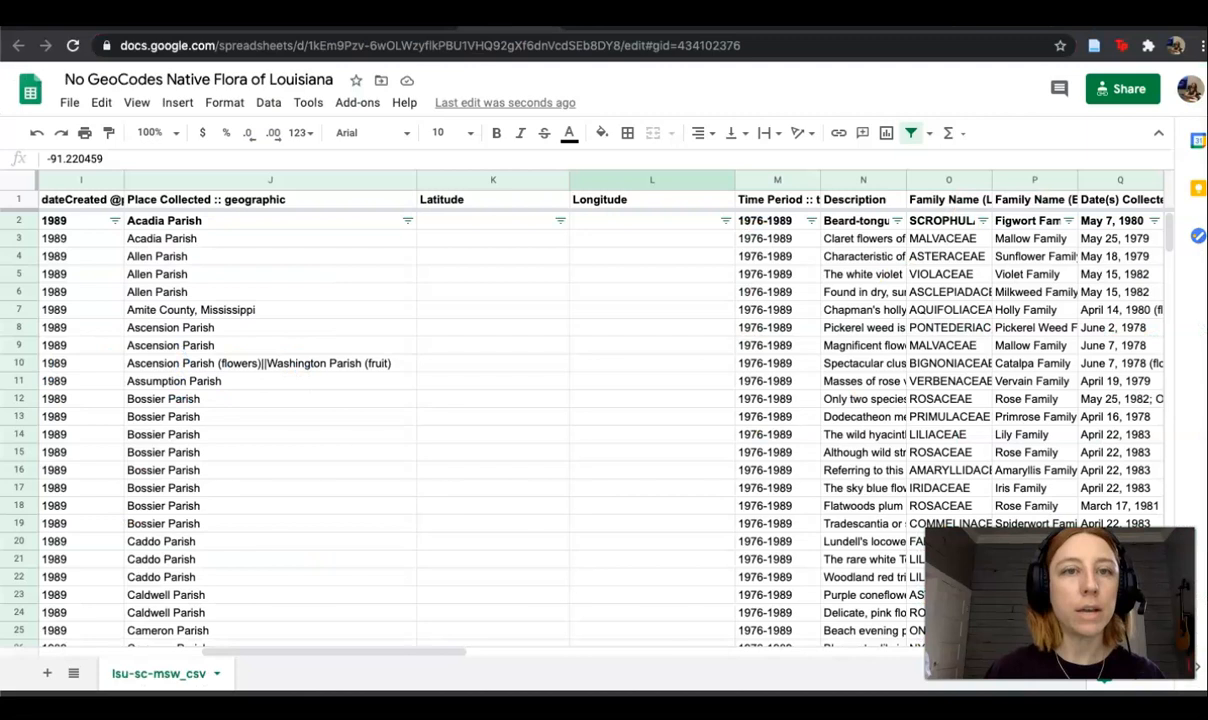
pyautogui.click(411, 175)
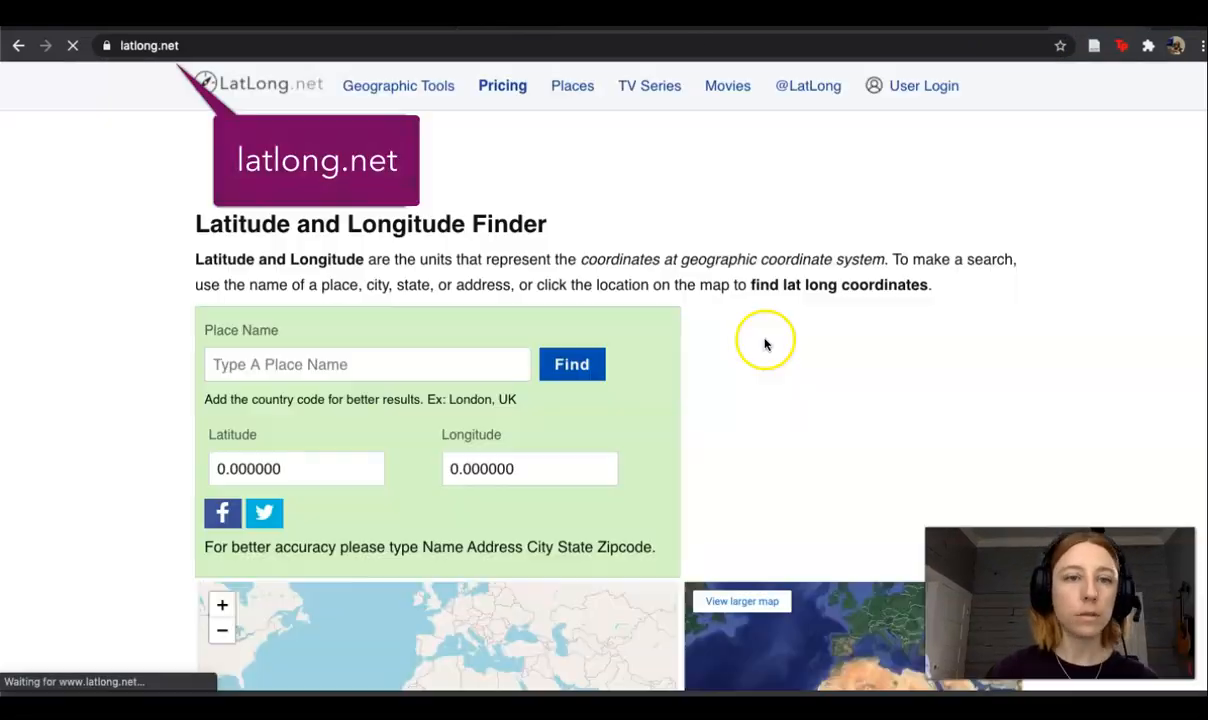
# Find the latitude and longitude of East Baton Rouge Parish on latlong.net and view its location on the map.
pyautogui.click(399, 368)
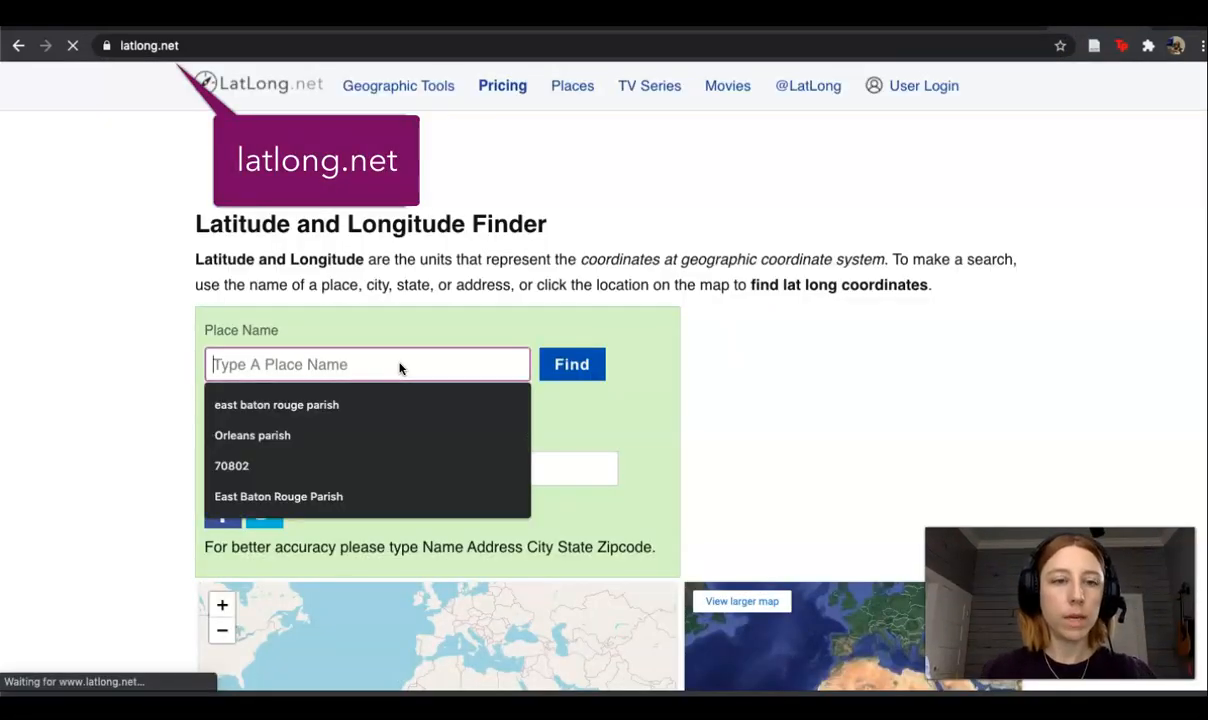
pyautogui.write('East Par')
pyautogui.press('BackSpace')
pyautogui.press('BackSpace')
pyautogui.press('BackSpace')
pyautogui.click(318, 404)
pyautogui.click(568, 364)
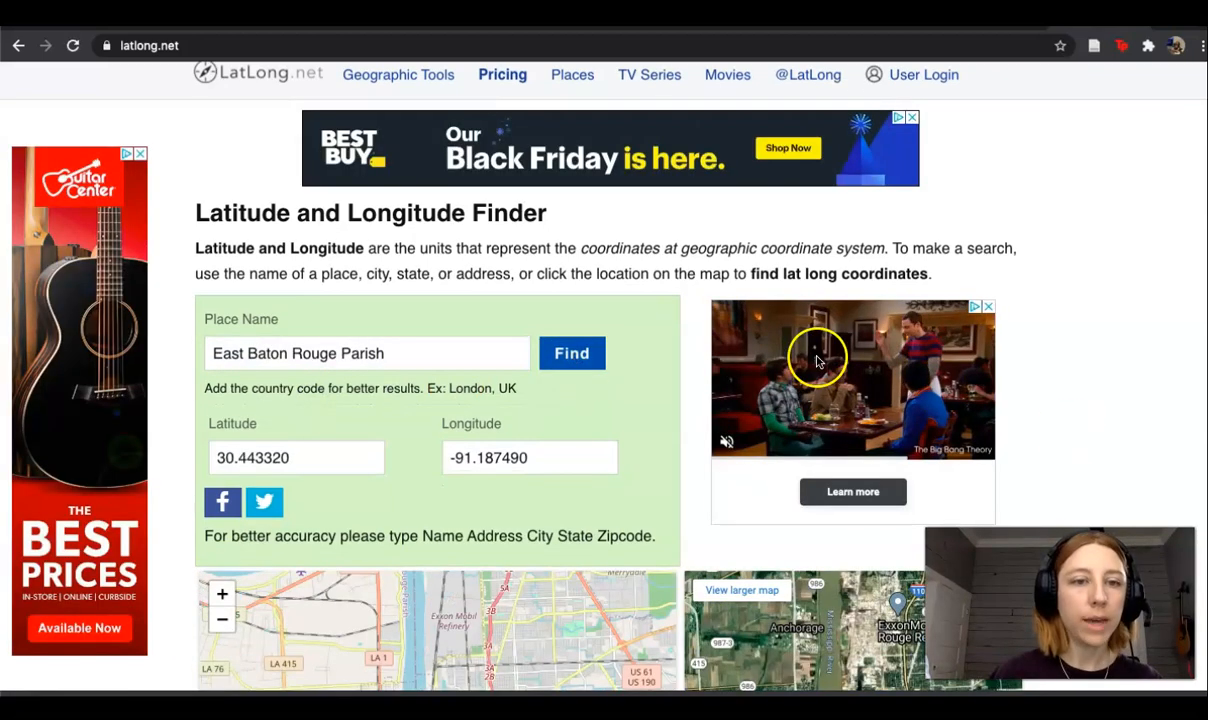
pyautogui.click(373, 353)
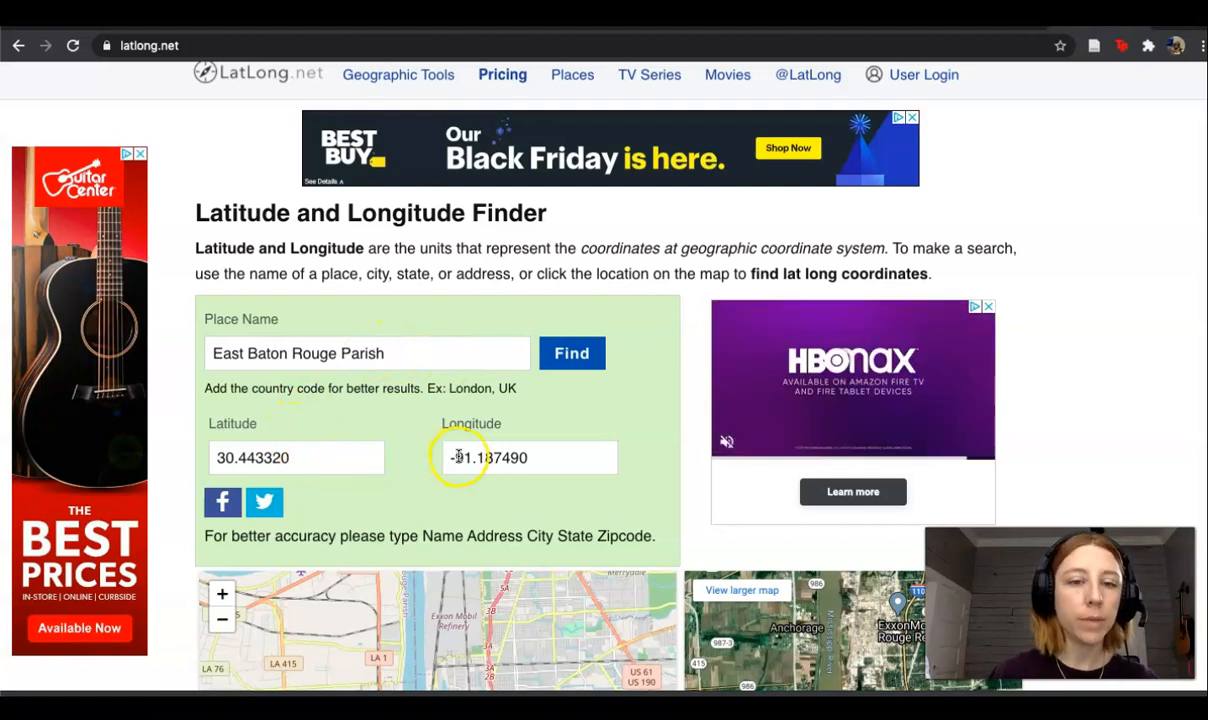
pyautogui.scroll(-1, 1125, 500)
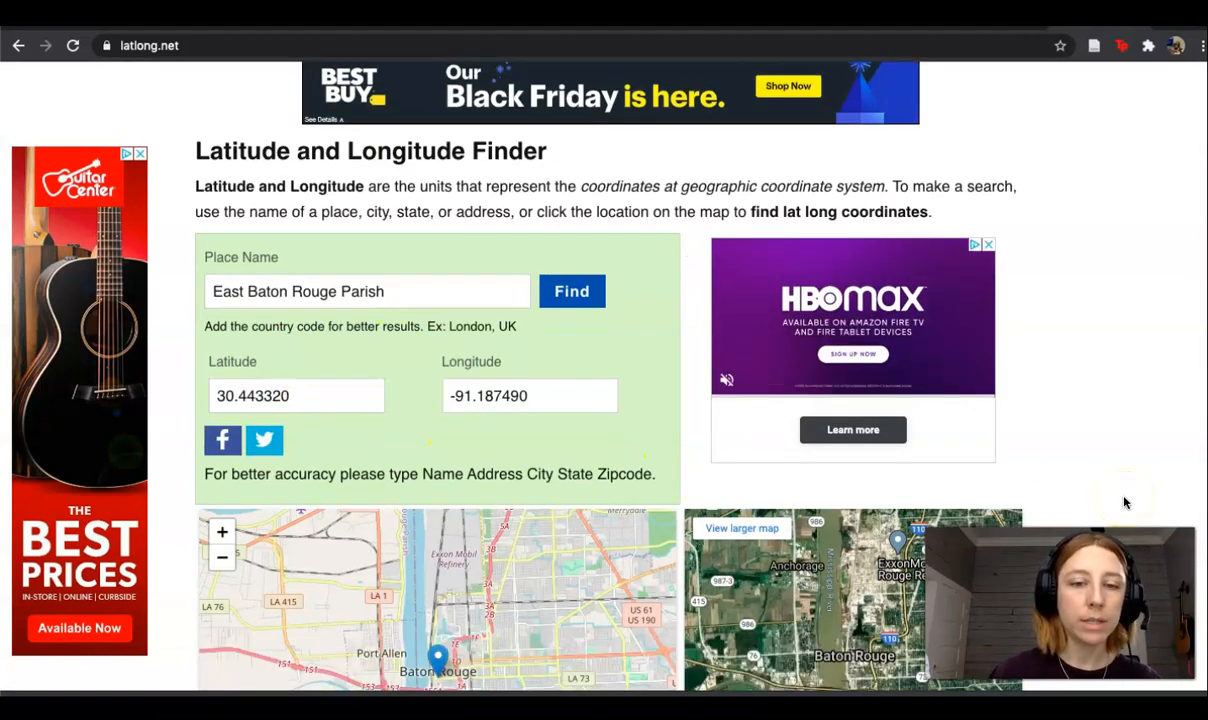
pyautogui.scroll(-1, 1125, 502)
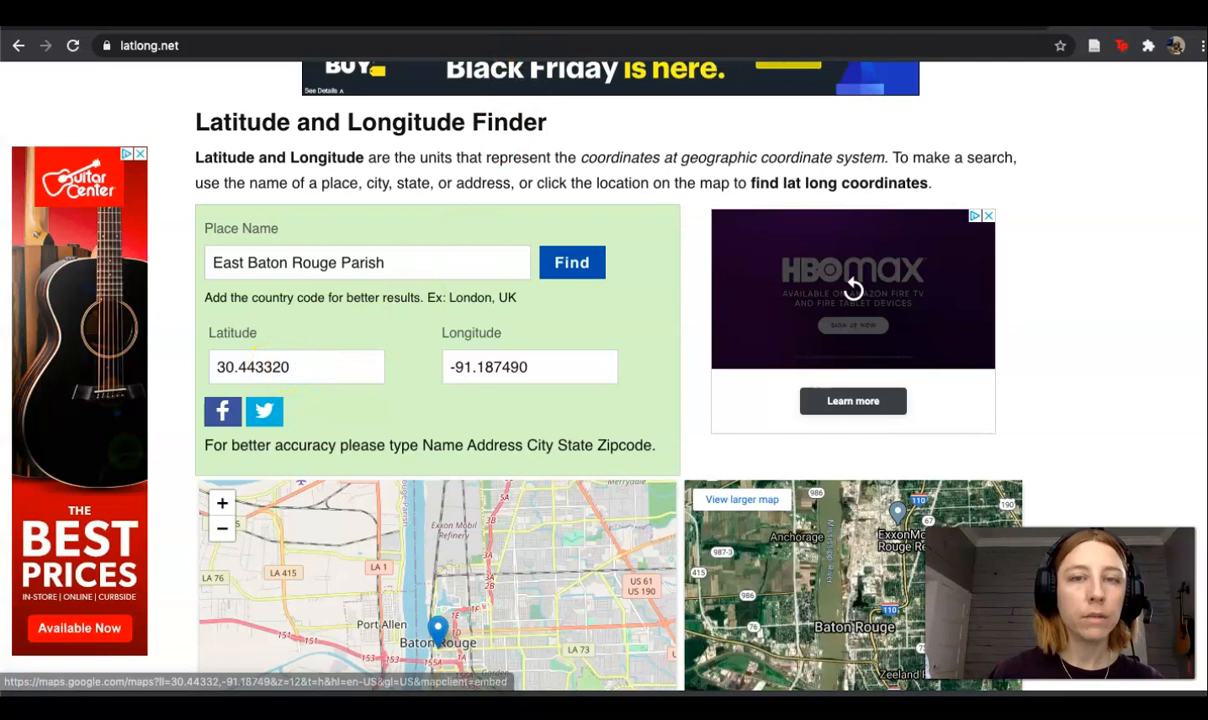
# Switch back to the flora sheet and review the Latitude and Longitude values beside the East Baton Rouge rows.
pyautogui.click(540, 14)
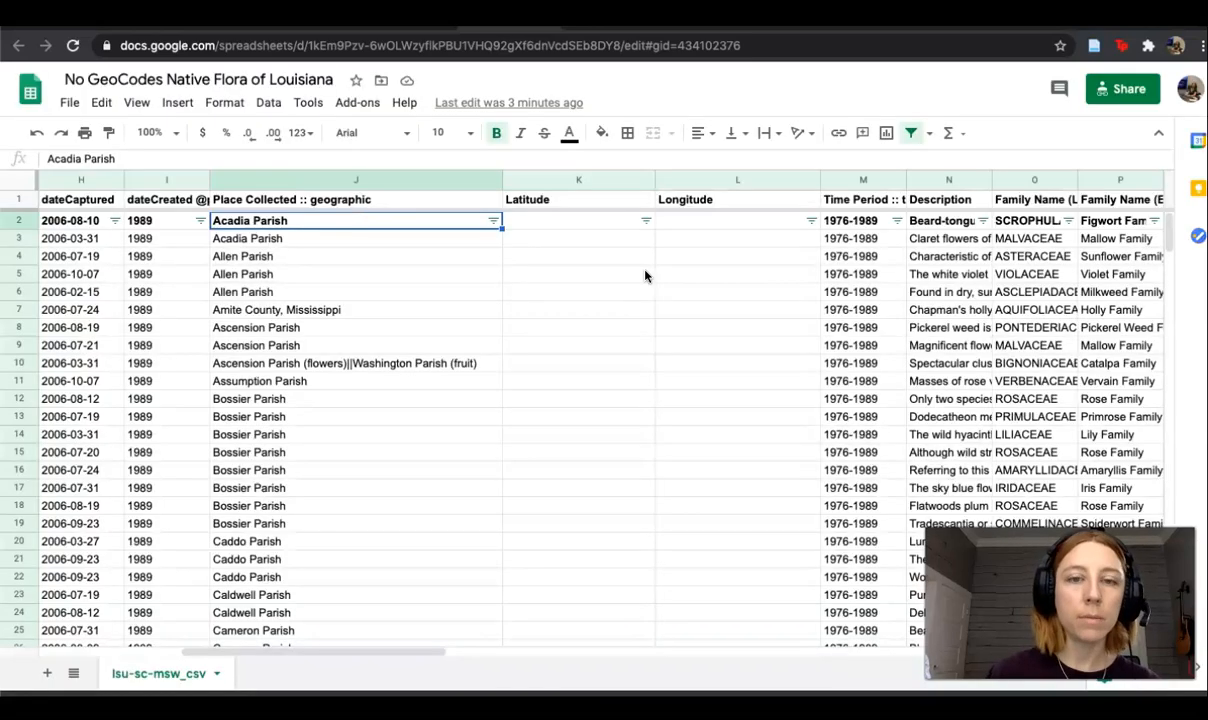
pyautogui.scroll(-3, 728, 491)
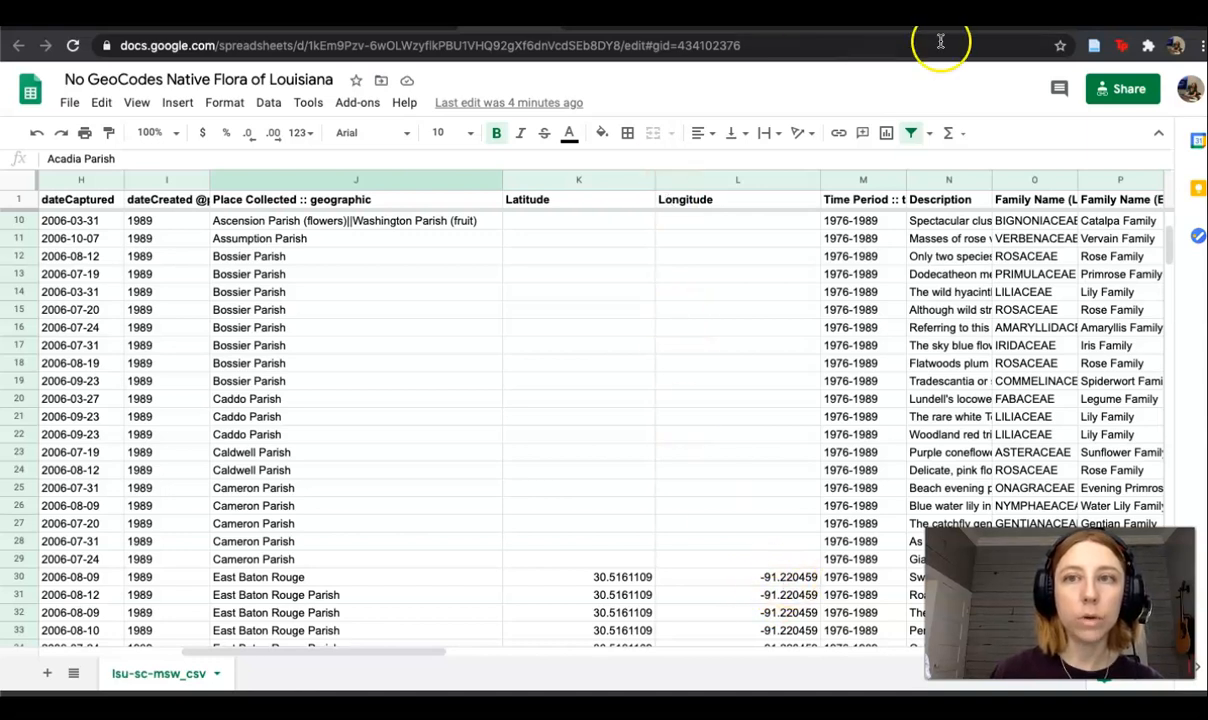
pyautogui.click(1098, 18)
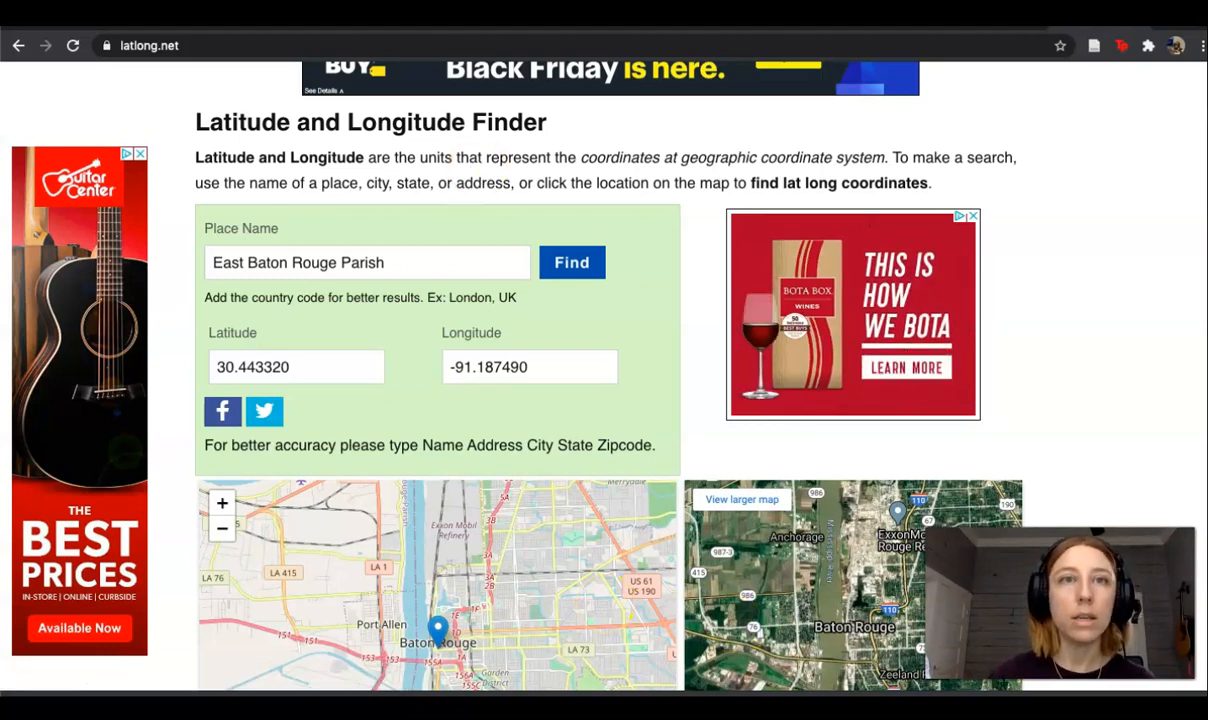
pyautogui.click(511, 22)
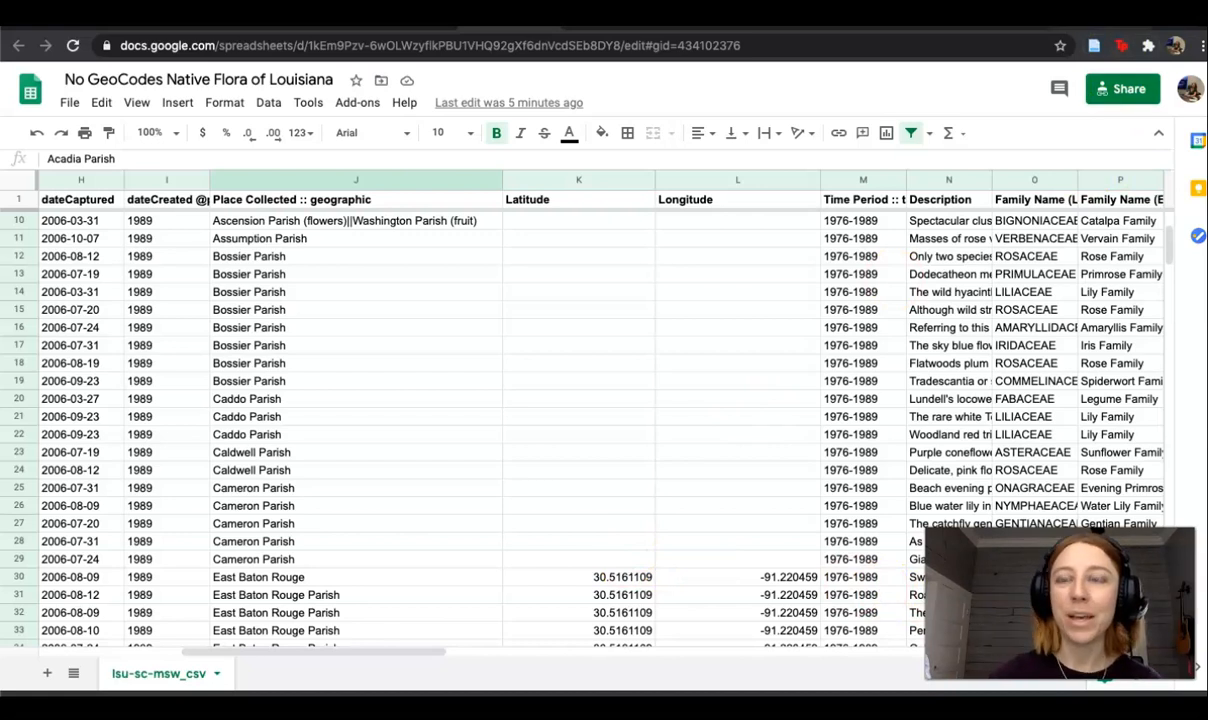
# Switch to the Native Flora of Louisiana collection page in the Louisiana Digital Library.
pyautogui.hotkey('ctrl', 'Tab')
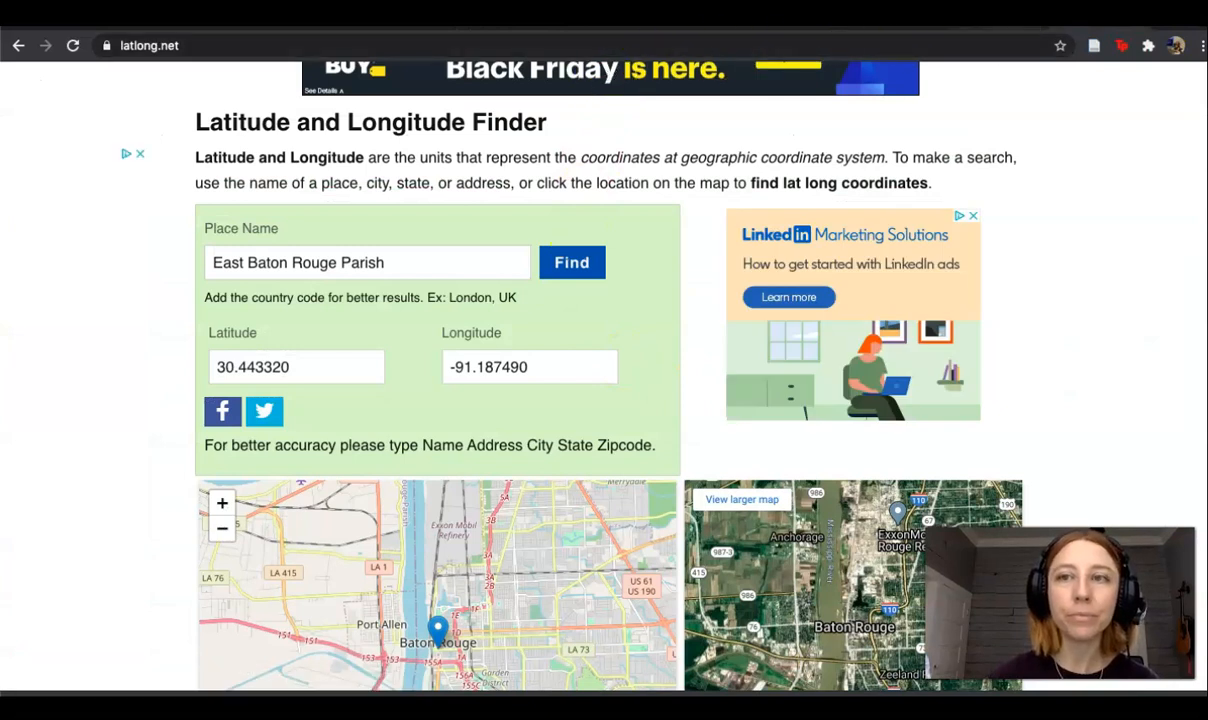
pyautogui.hotkey('ctrl', 'Tab')
pyautogui.click(1081, 407)
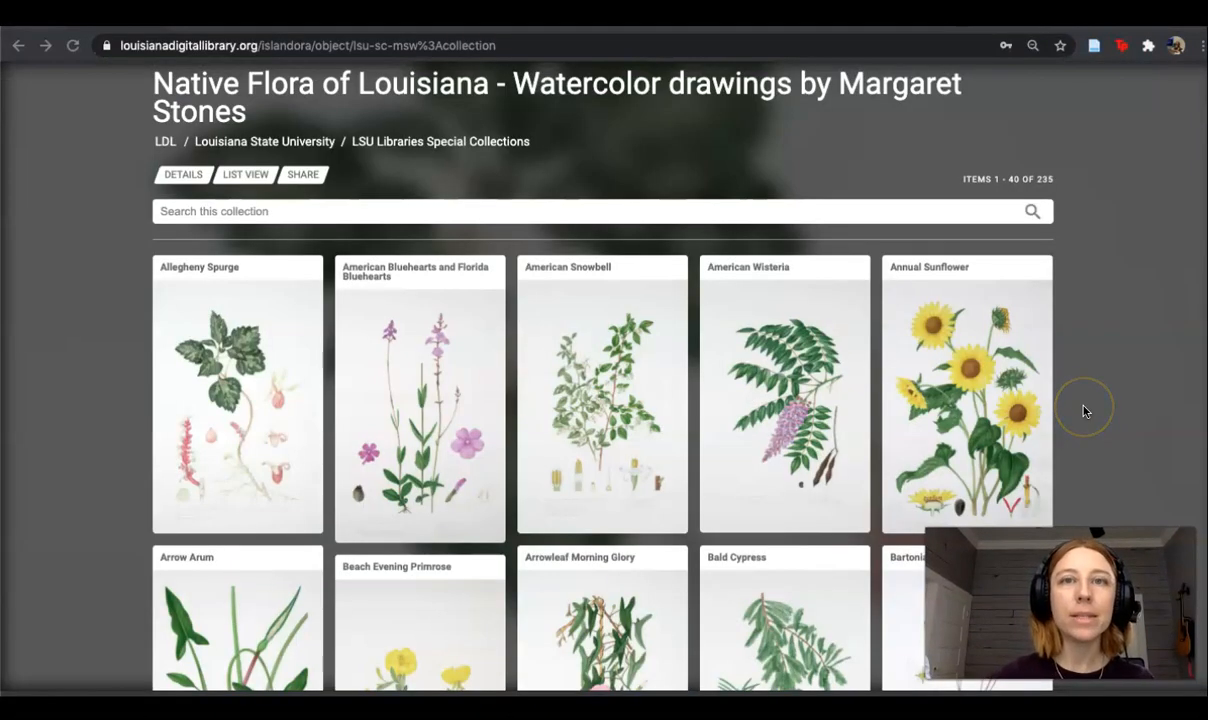